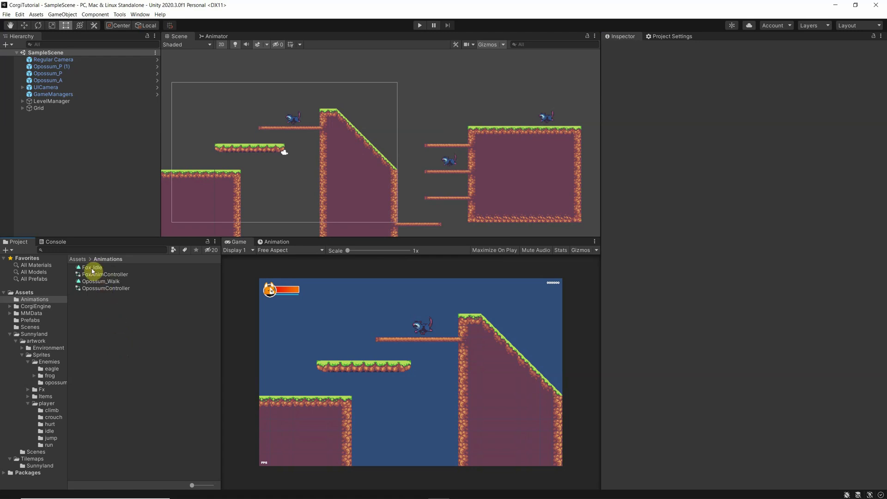
Show the Fox_Idle clip's four sprite keyframes in the Animation window instead of the Game view.
left_click(93, 268)
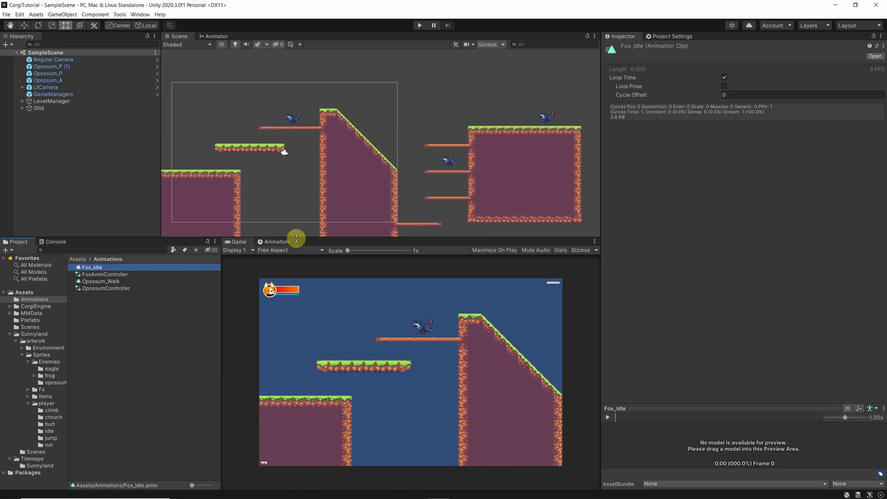
left_click(277, 242)
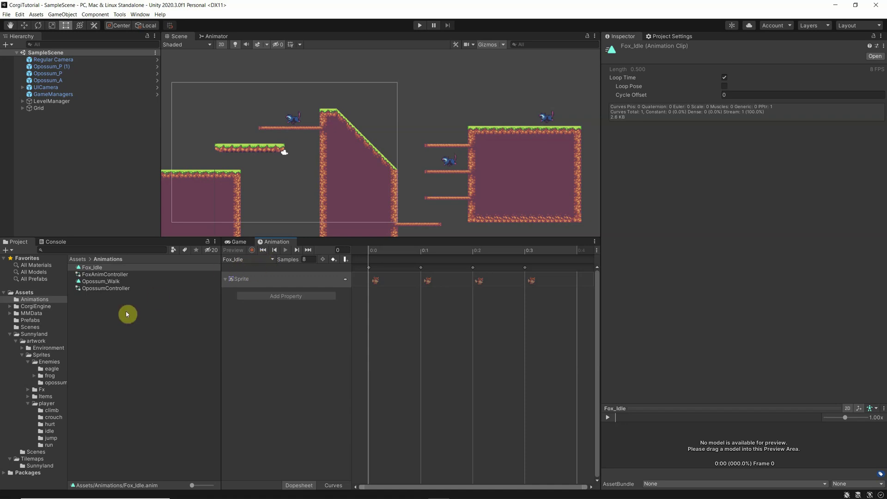
Open the Fox prefab from the Prefabs folder in Prefab Mode.
left_click(30, 319)
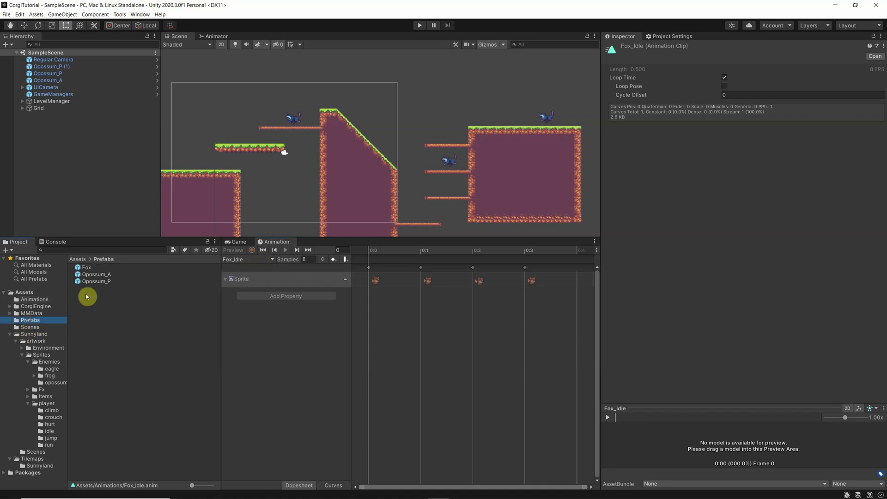
left_click(87, 268)
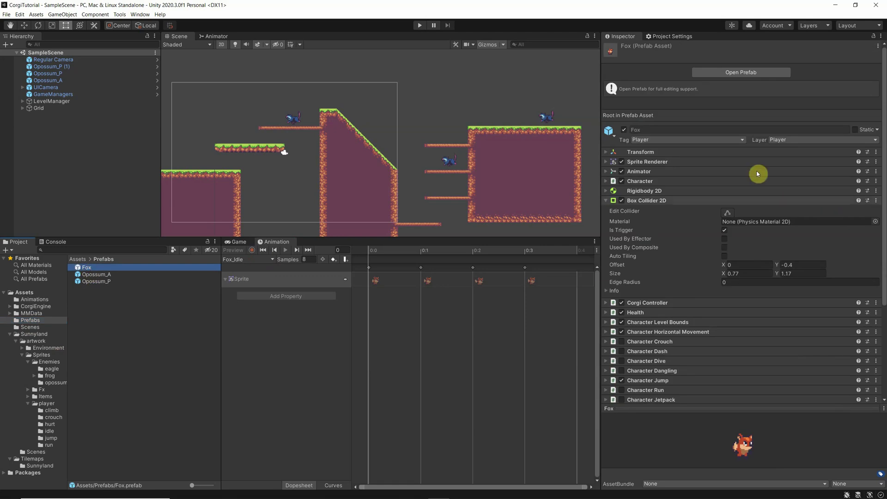
left_click(728, 74)
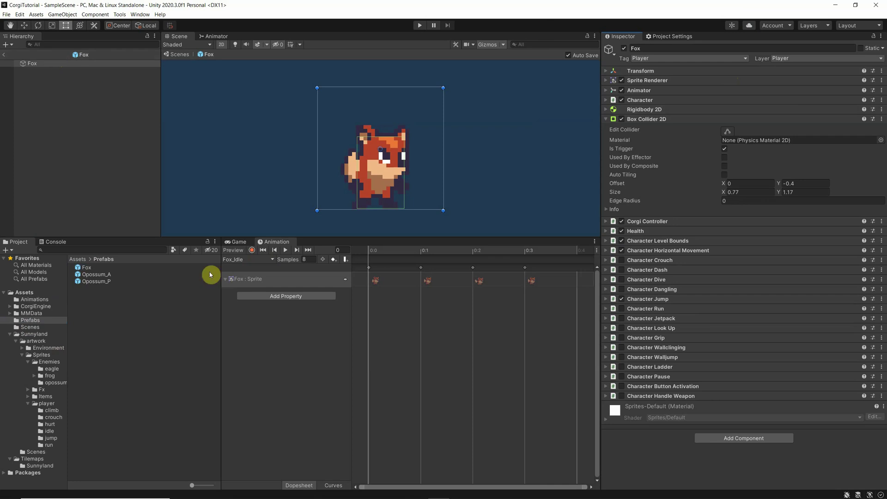
Create and save a new Fox_Run.anim clip in the Animations folder.
left_click(251, 260)
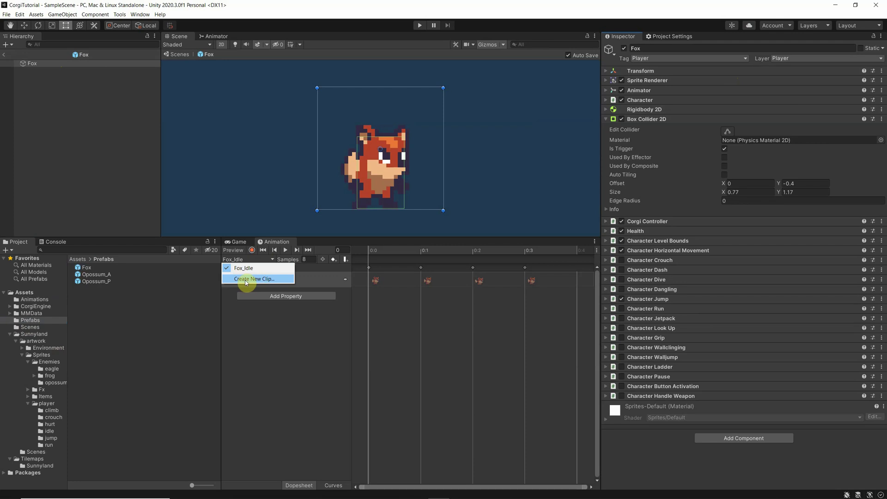
left_click(247, 279)
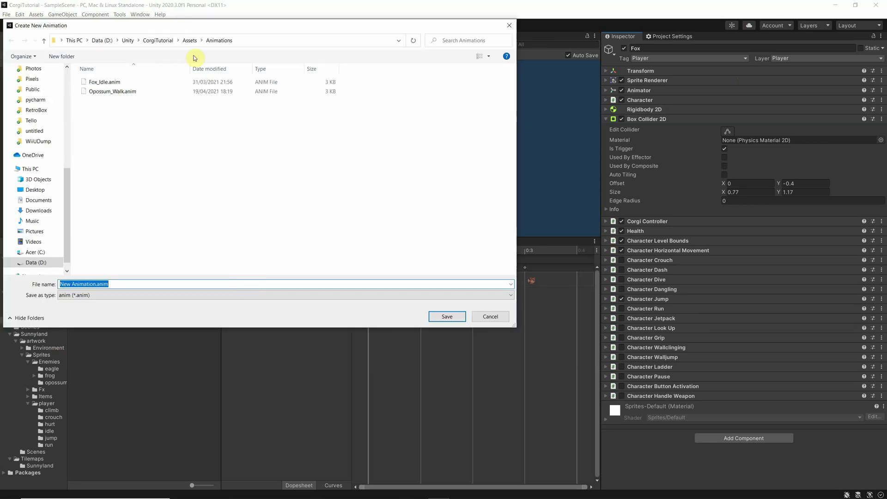
left_click(106, 83)
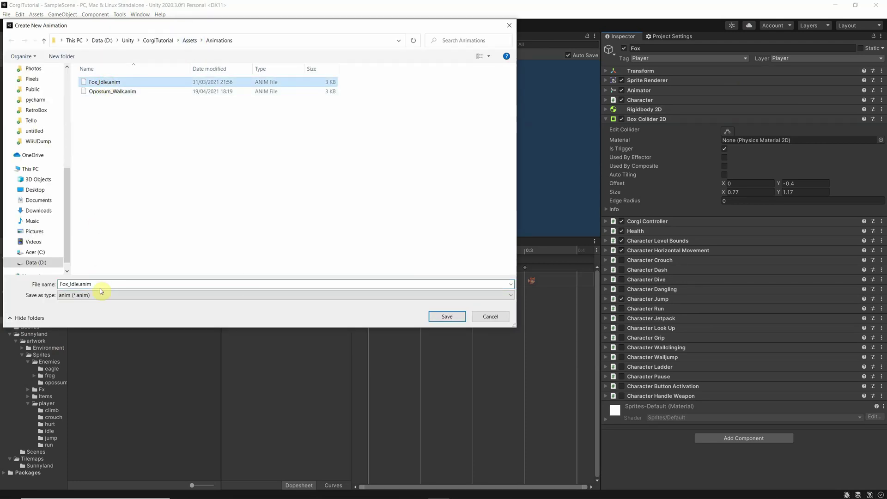
left_click(70, 283)
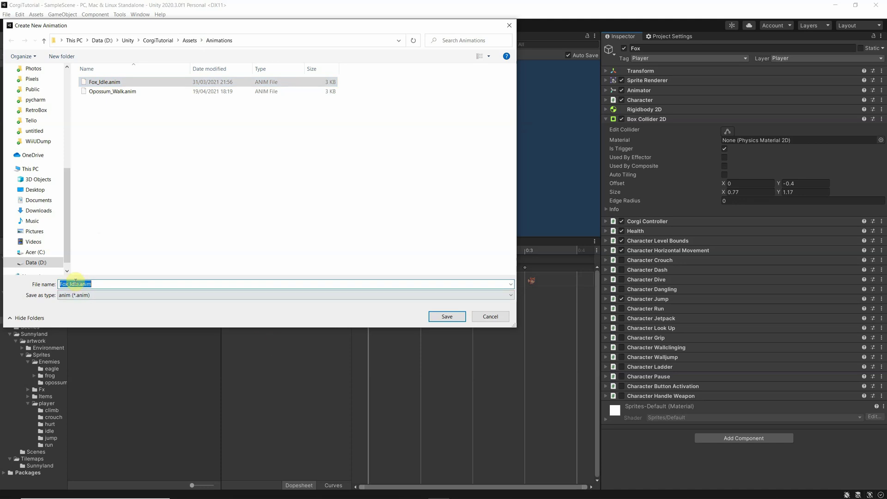
left_click(77, 284)
key("BackSpace")
key("BackSpace")
key("BackSpace")
key("BackSpace")
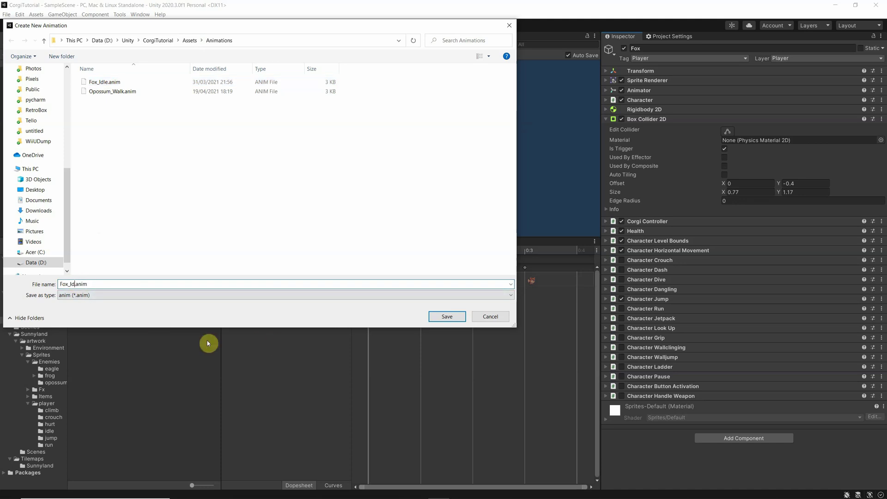
type("Run.")
left_click(447, 317)
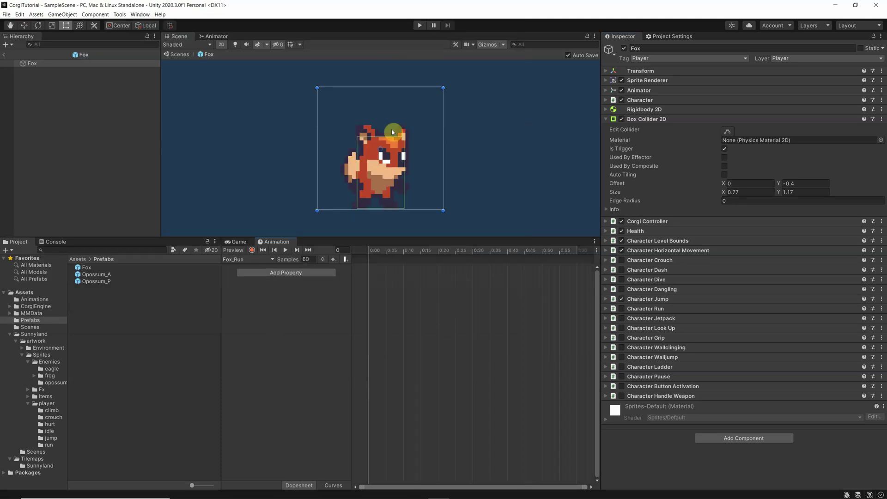
left_click(218, 37)
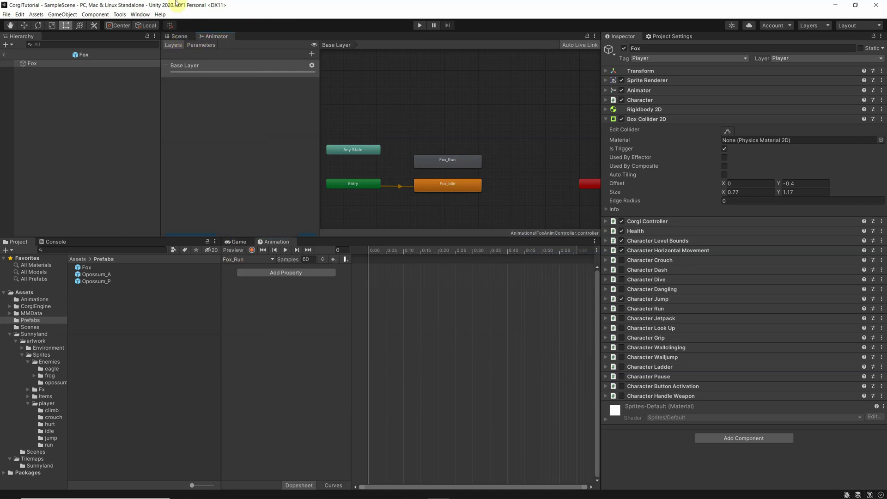
left_click(178, 37)
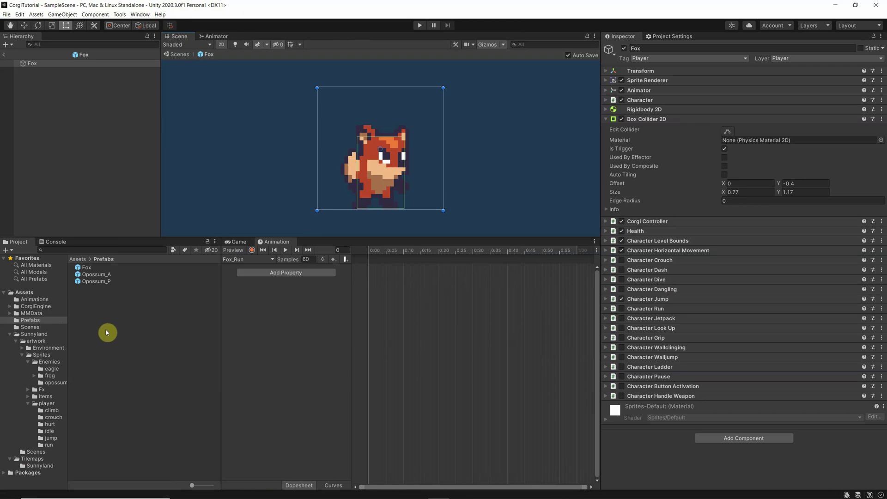
Set Pixels Per Unit to 16 for player-run-1 through player-run-6 and apply.
left_click(49, 446)
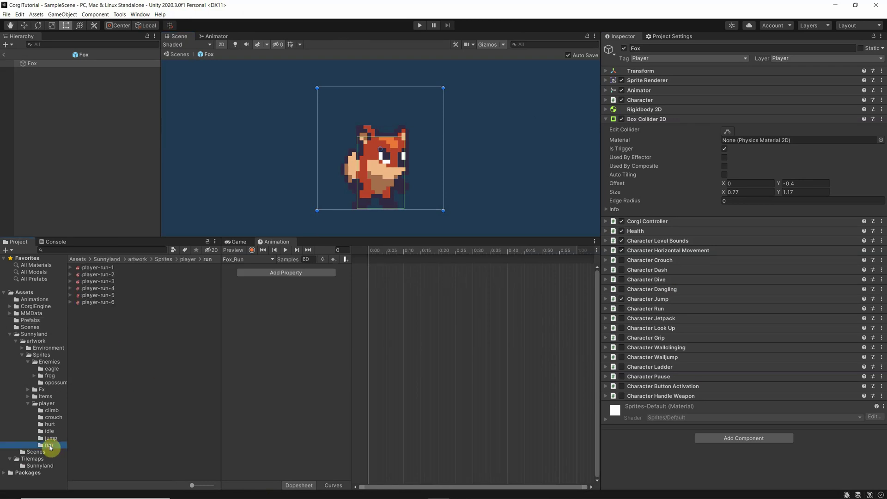
left_click(98, 268)
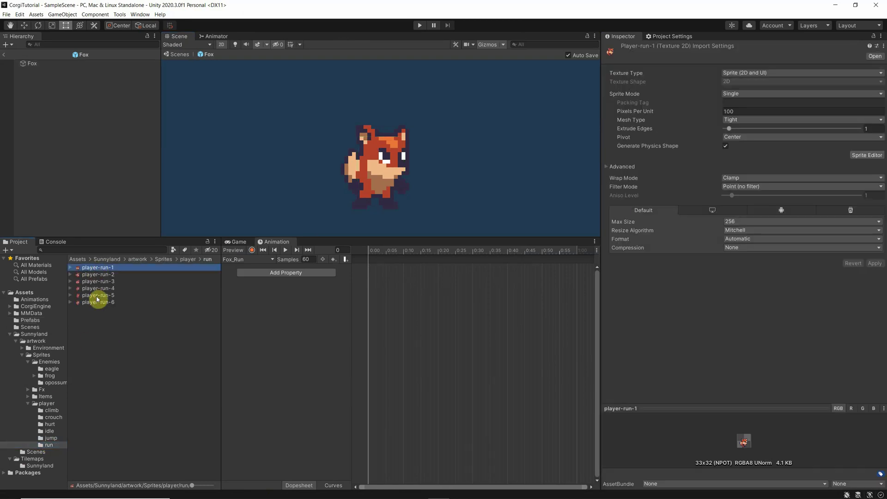
left_click(99, 302, "shift")
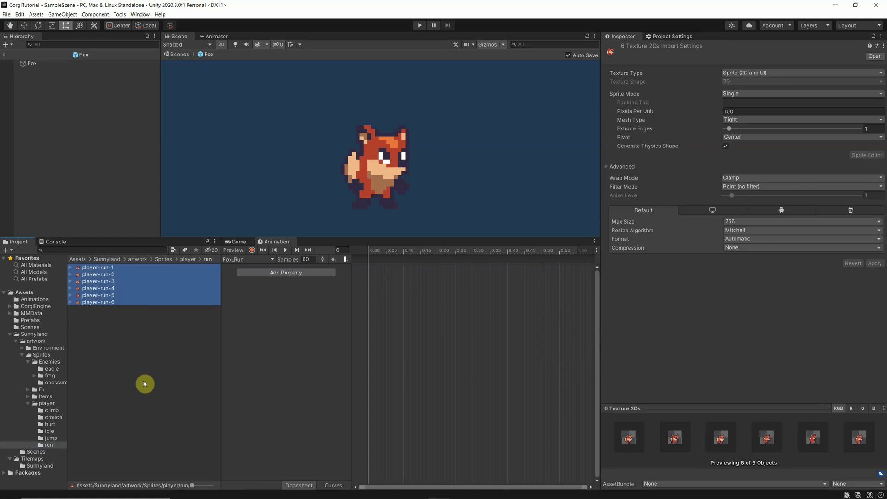
left_click(734, 112)
left_click(743, 112)
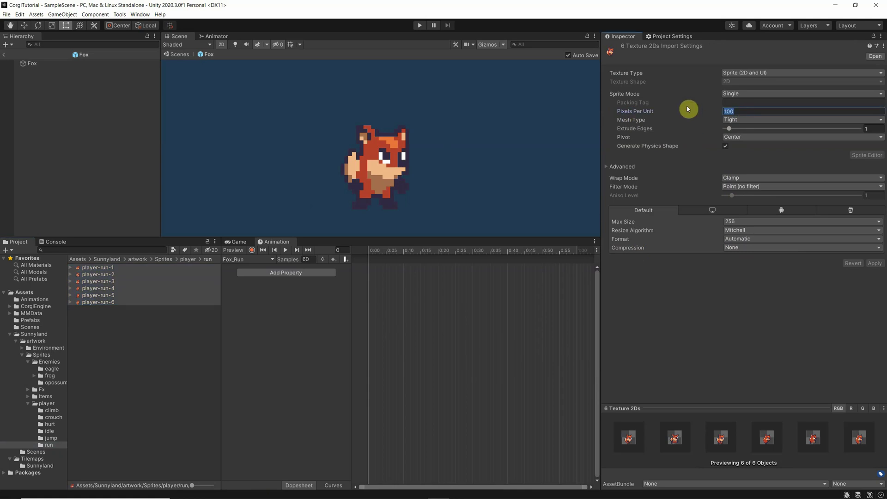
type("16")
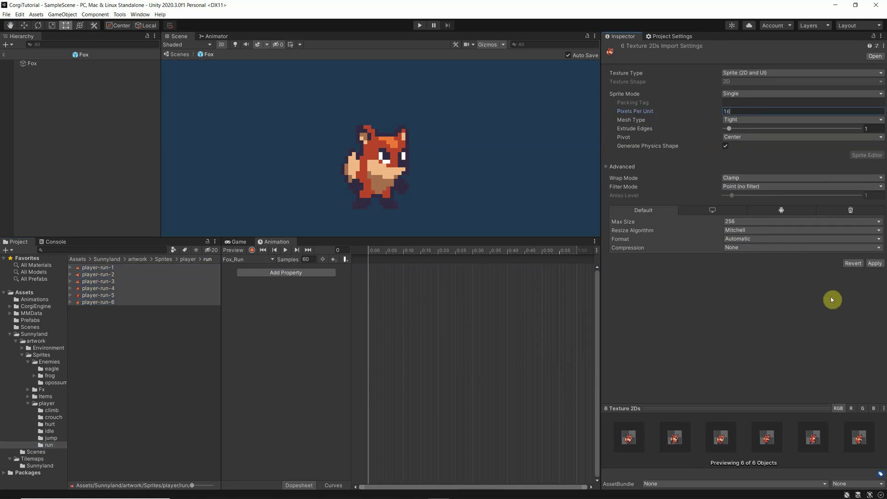
left_click(875, 263)
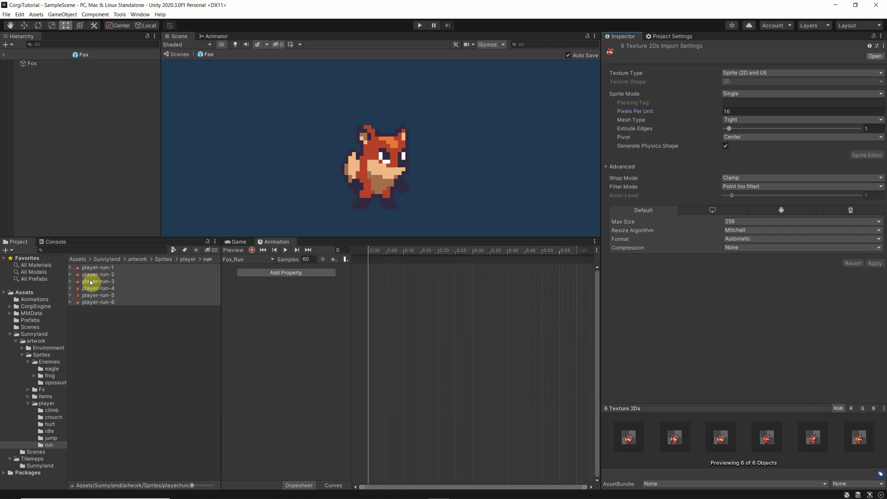
Add the six run sprites as Fox_Run keyframes and preview the clip.
left_click_drag(91, 270, 293, 296)
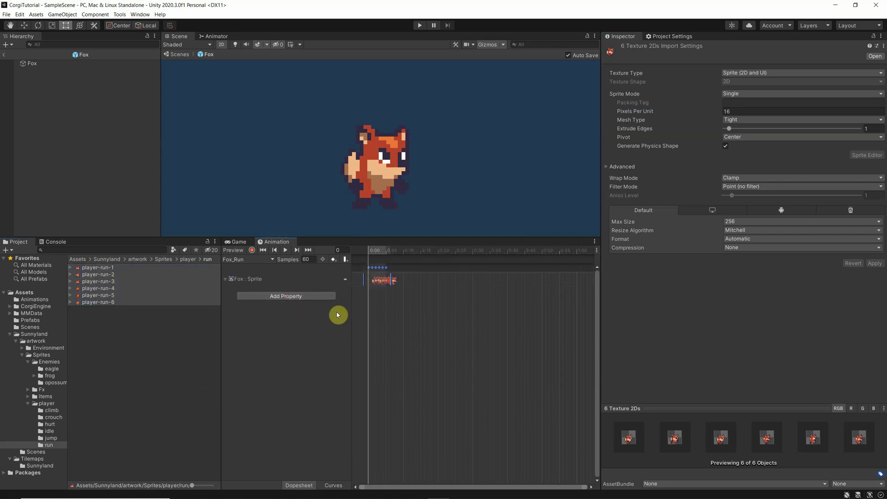
left_click(287, 252)
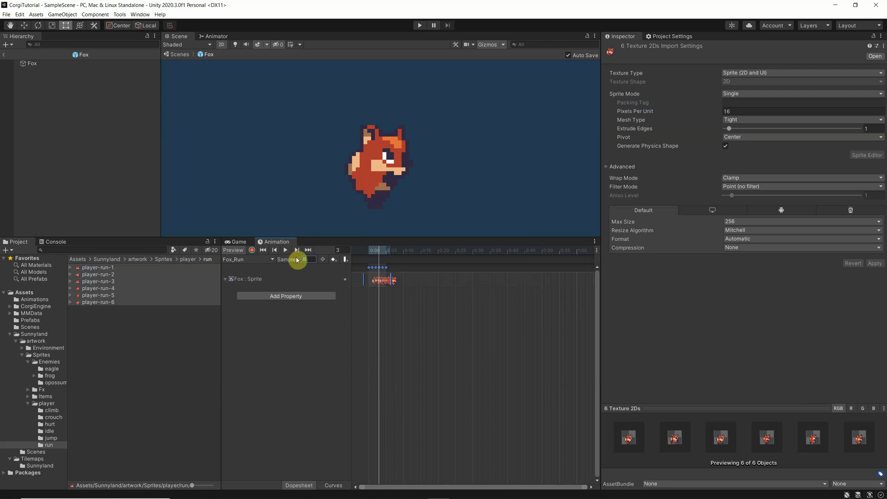
key("Return")
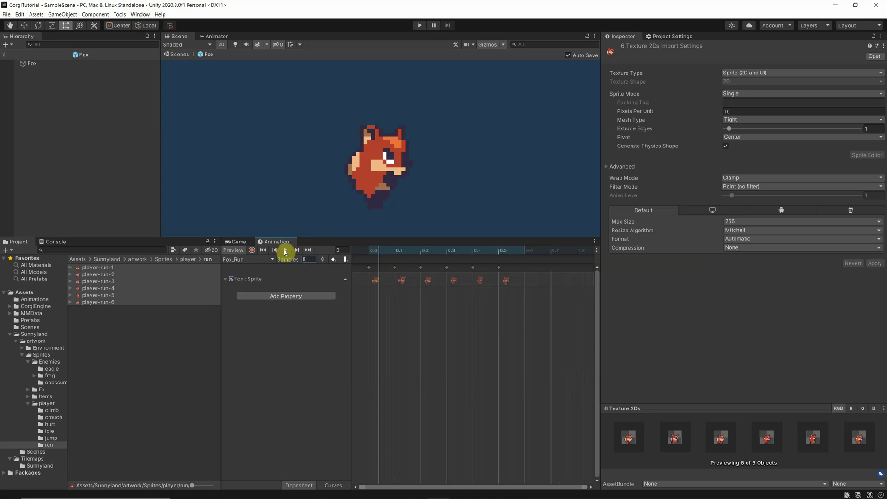
left_click(285, 250)
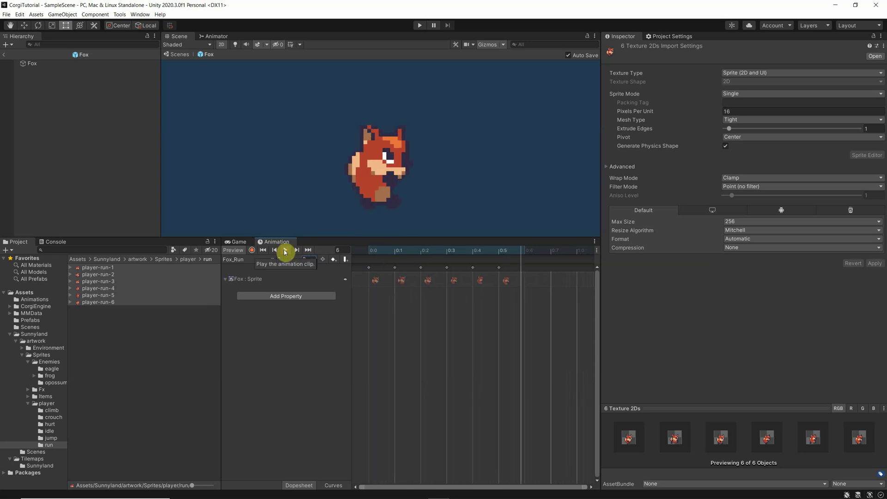
Set the Fox_Run sample rate to 12 and play the clip.
left_click(311, 259)
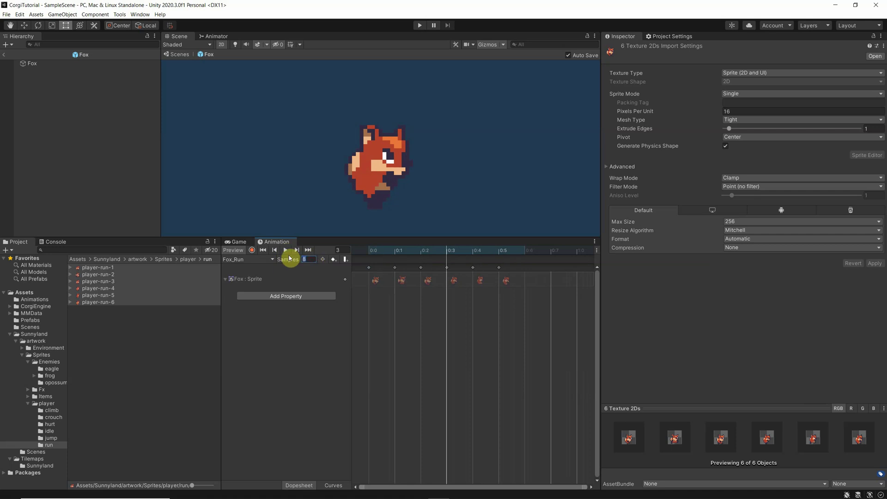
type("12")
key("Return")
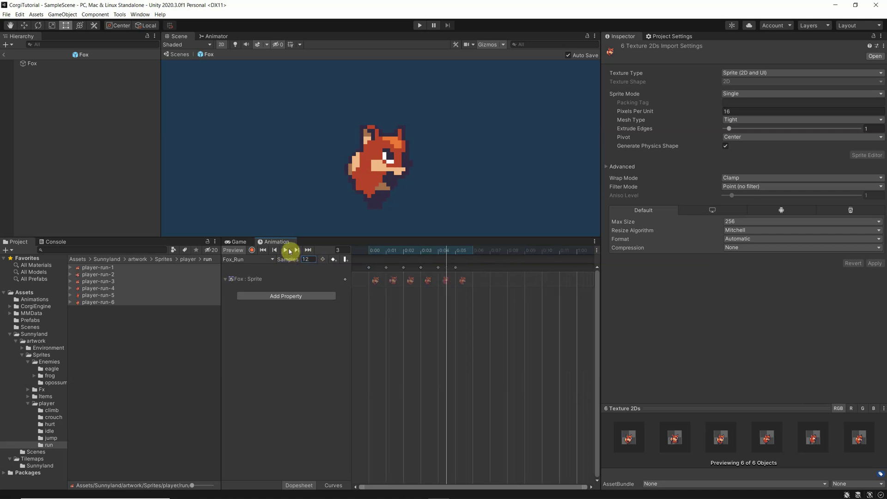
left_click(286, 251)
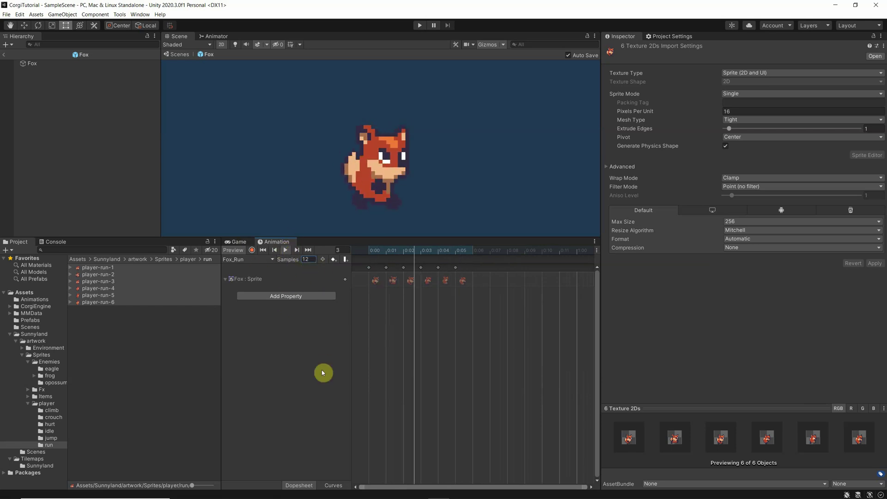
Stop the Fox_Run preview and go to the Animations folder.
left_click(285, 250)
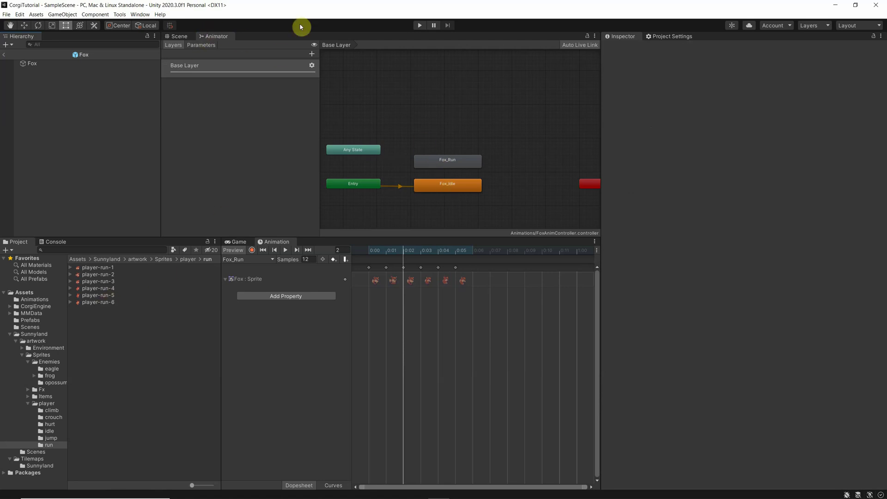
left_click(34, 299)
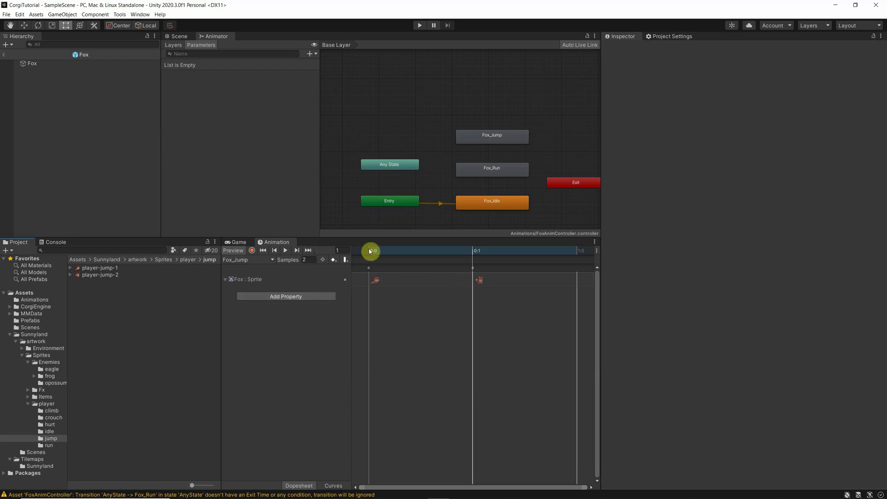
left_click(491, 204)
left_click(494, 172)
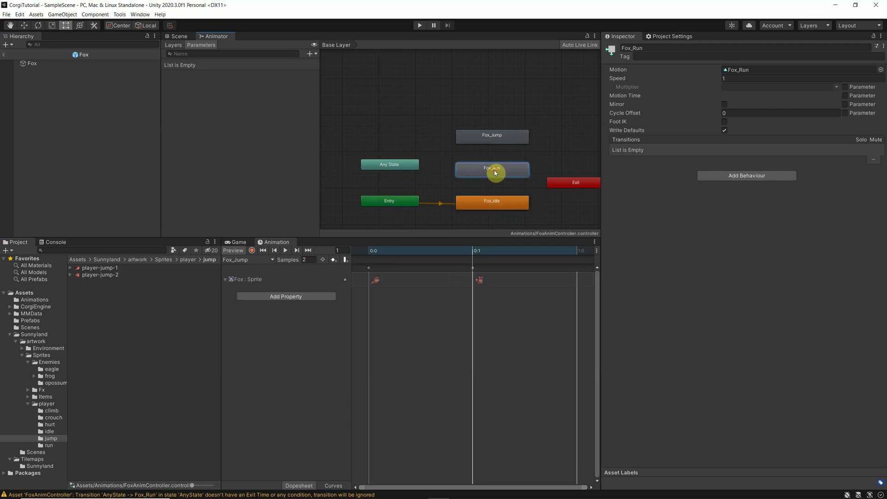
left_click(496, 129)
left_click(495, 171)
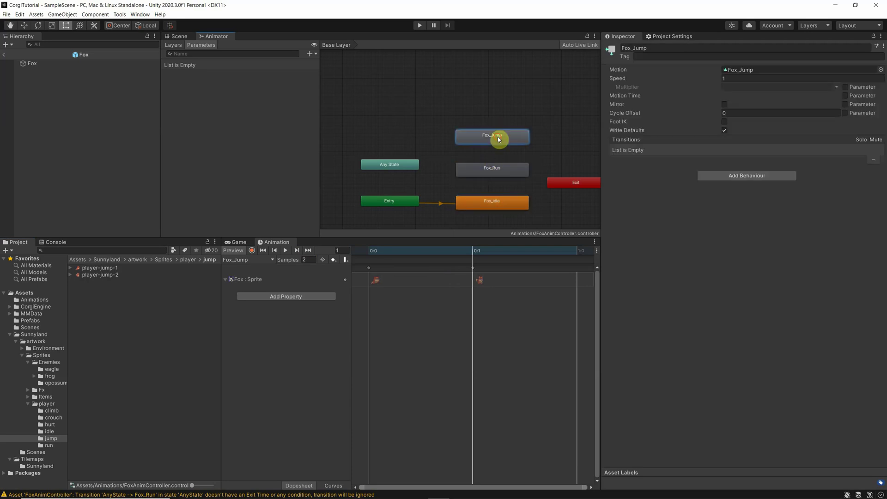
left_click(490, 185)
left_click(489, 203)
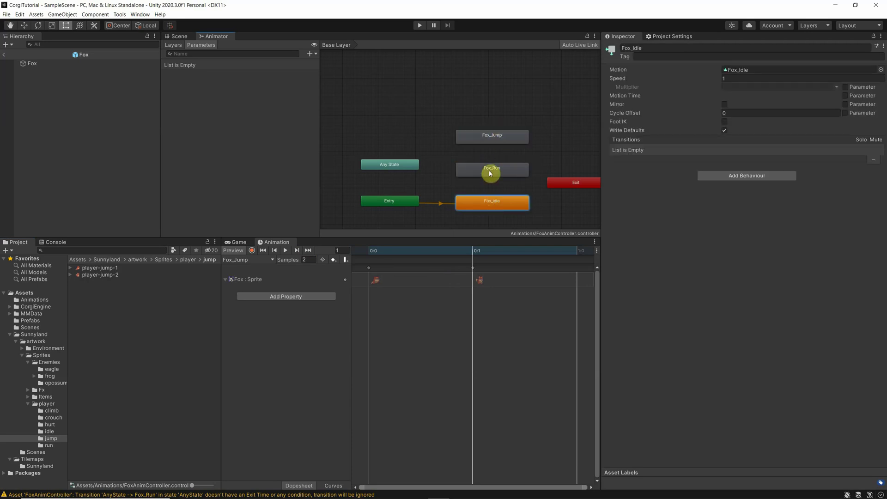
left_click(490, 171)
left_click(499, 139)
left_click(498, 169)
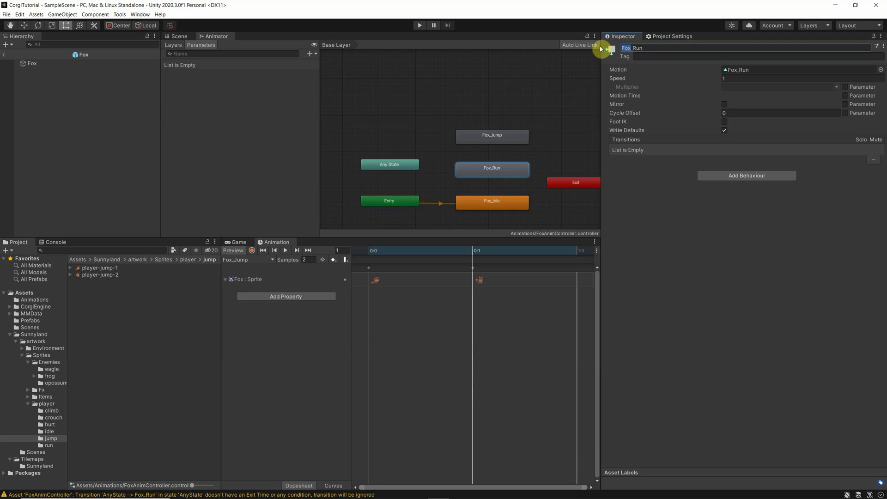
Rename the Fox_Run, Fox_Jump and Fox_Idle states to Run, Jump and Idle.
key("BackSpace")
left_click(500, 135)
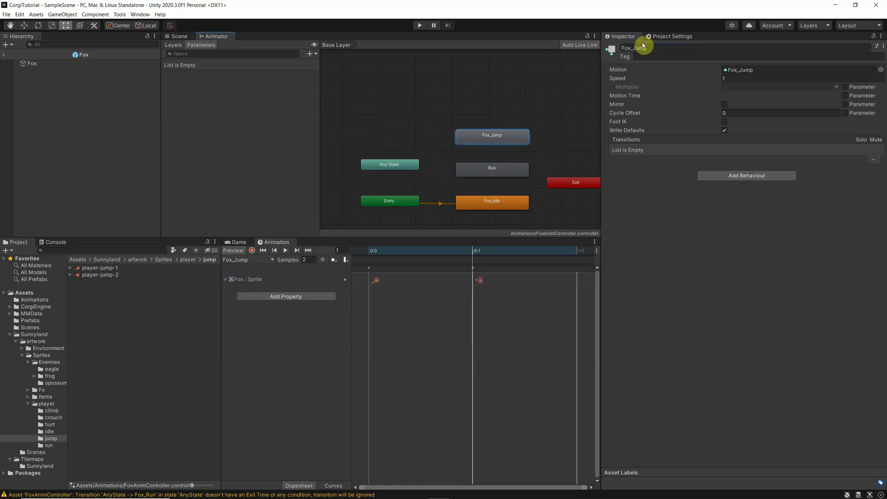
left_click_drag(631, 48, 608, 48)
key("BackSpace")
left_click(481, 203)
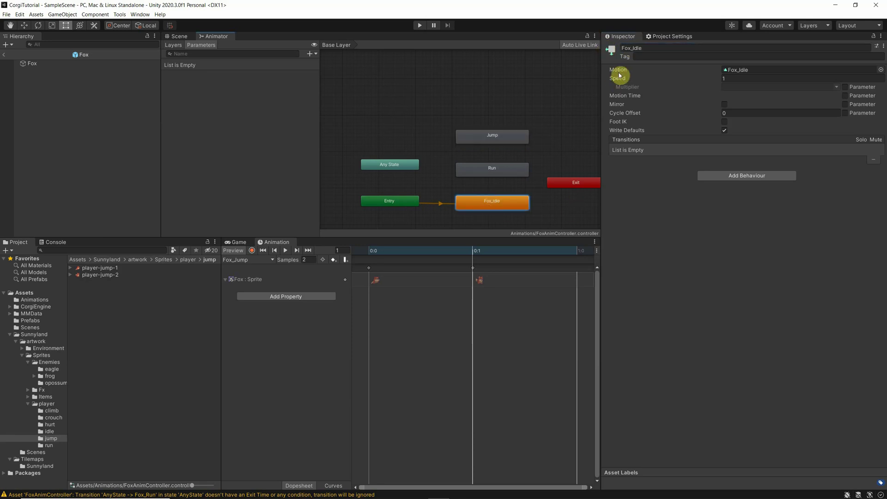
left_click_drag(632, 48, 601, 48)
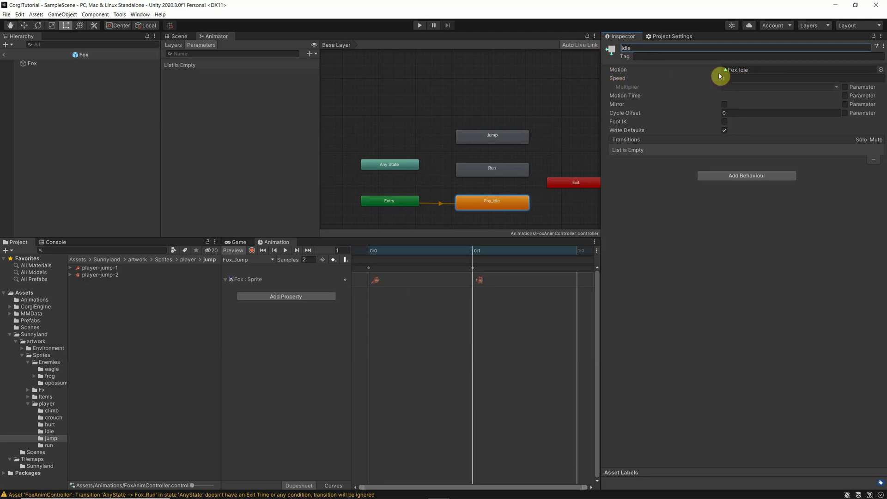
left_click(417, 146)
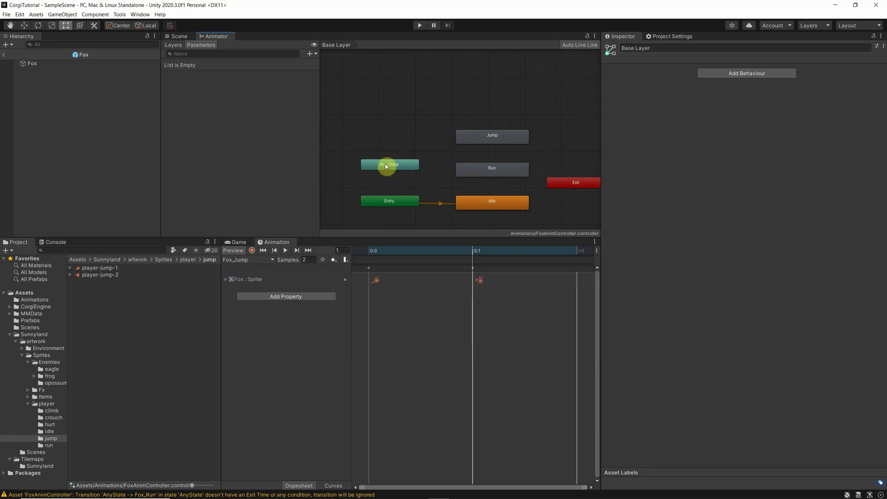
Make a transition from Any State to the Run state.
left_click(500, 173)
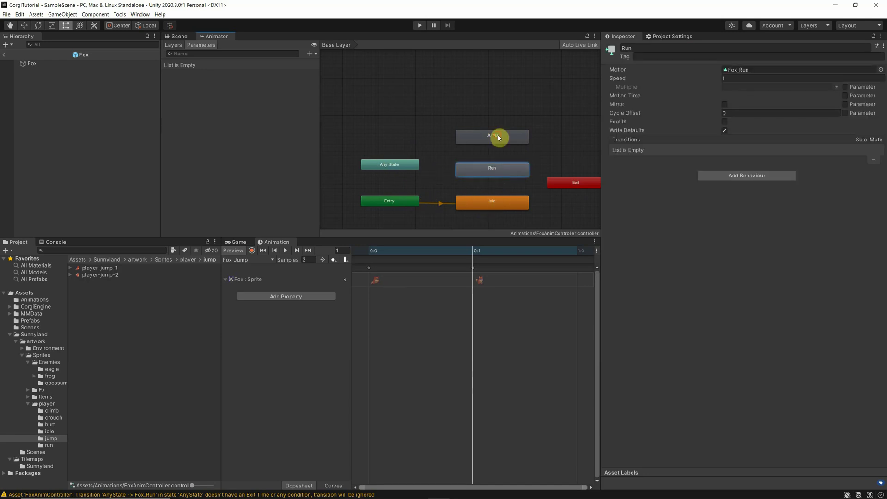
left_click(498, 136)
left_click(477, 176)
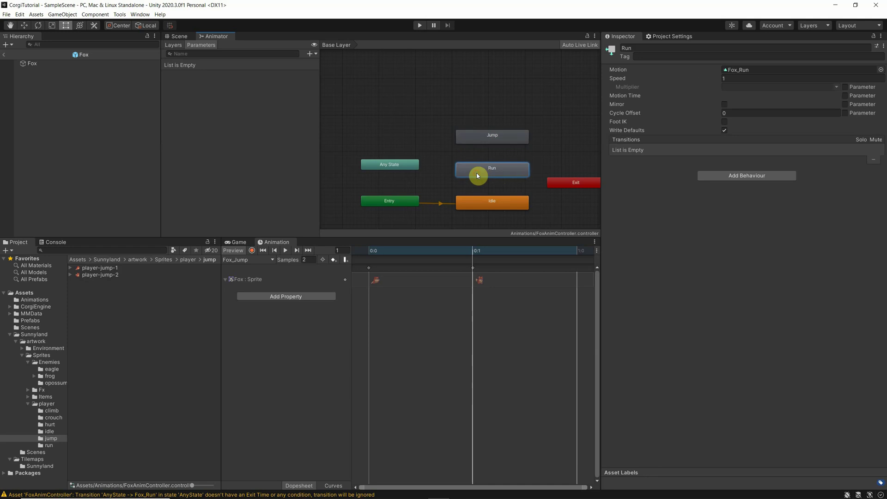
left_click(400, 165)
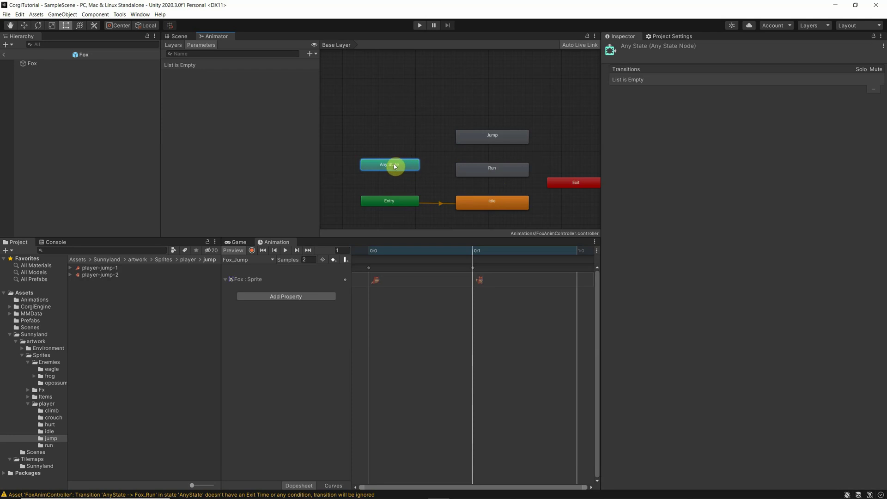
right_click(415, 168)
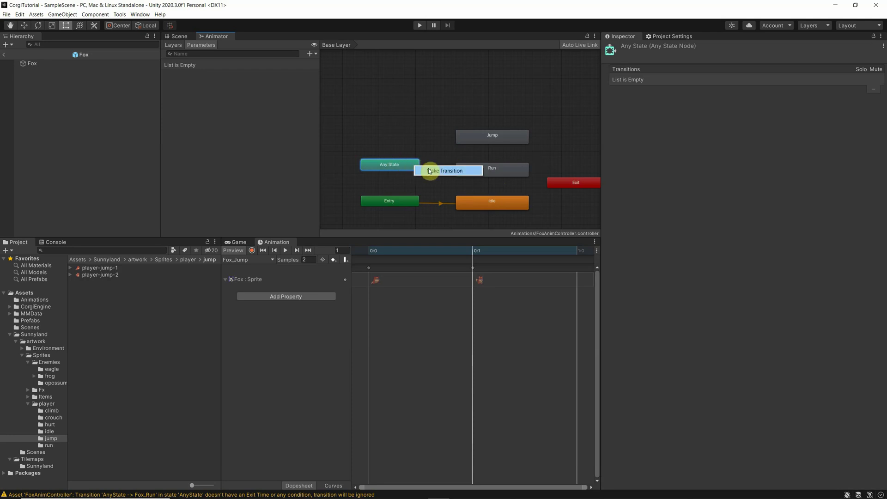
left_click(432, 170)
left_click(466, 173)
Make a second transition from Any State to Jump and inspect its settings.
right_click(423, 165)
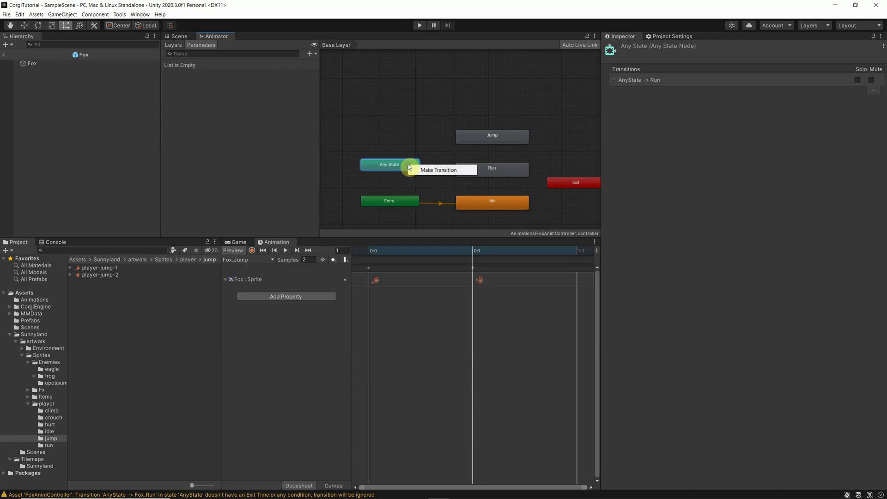
left_click(437, 170)
left_click(466, 140)
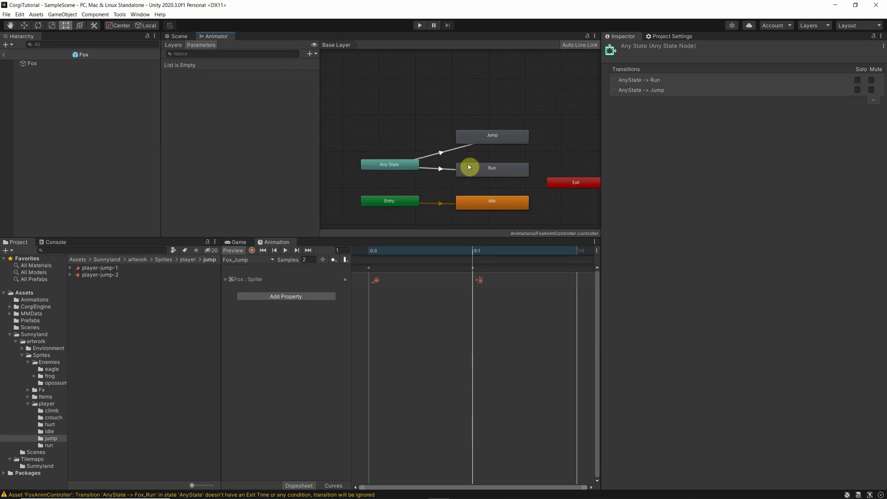
left_click(456, 153)
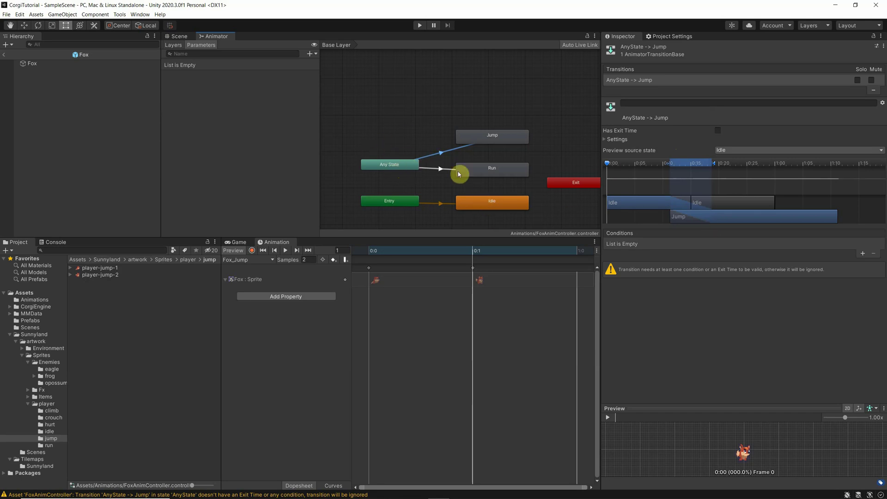
Inspect the Any State to Run transition's empty conditions and exit time settings.
left_click(440, 170)
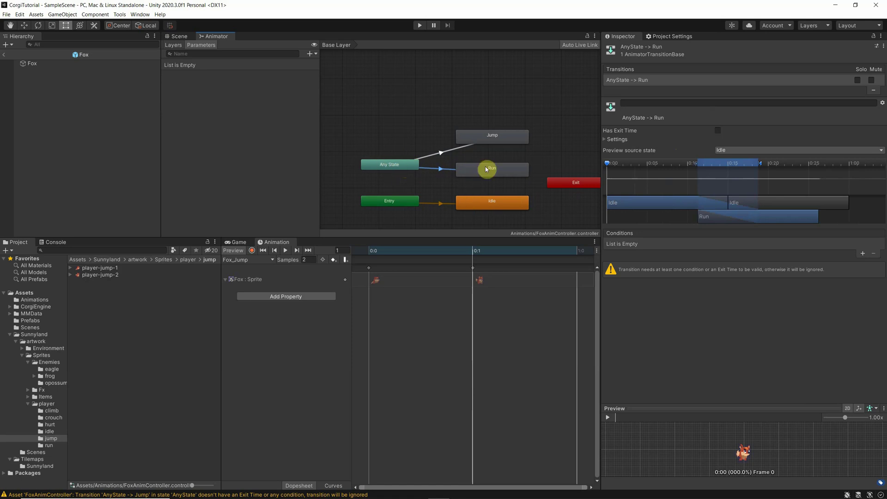
mouse_move(253, 495)
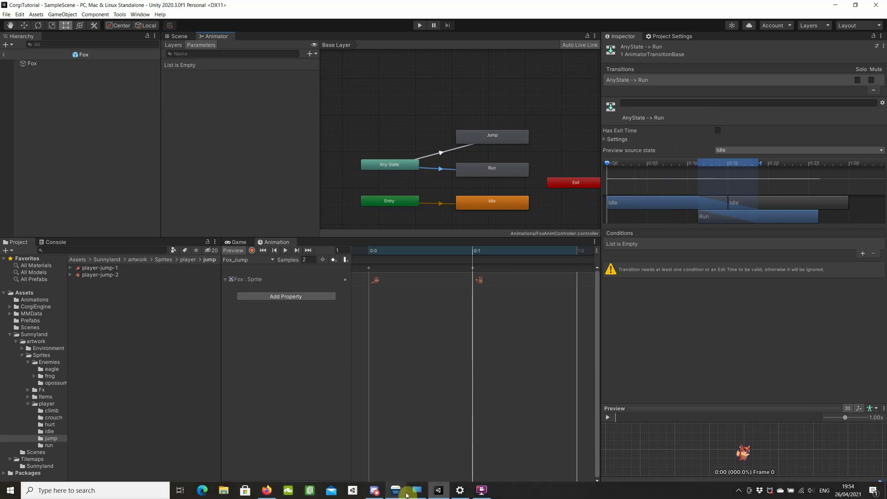
Read the Idle, Jumping, Running and Walking names in Corgi's Animation Parameters table, then return to Unity.
left_click(267, 490)
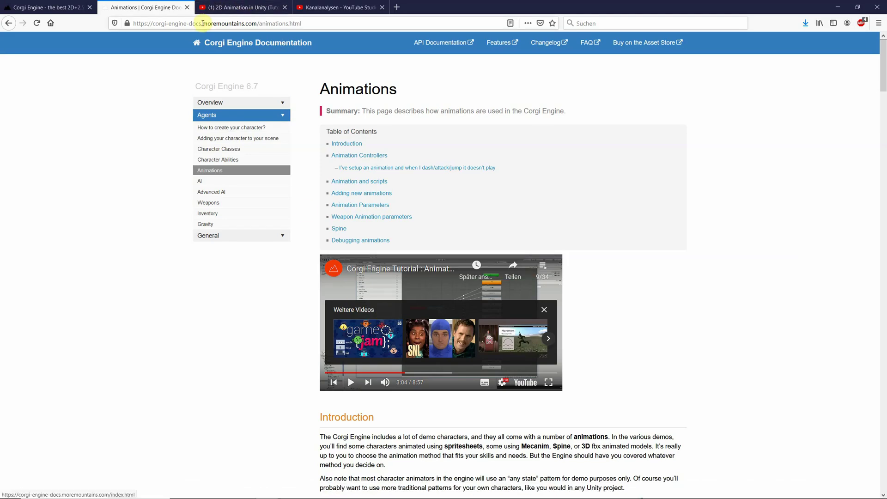
scroll(290, 413, "down", 7)
scroll(291, 414, "down", 4)
scroll(291, 414, "down", 20)
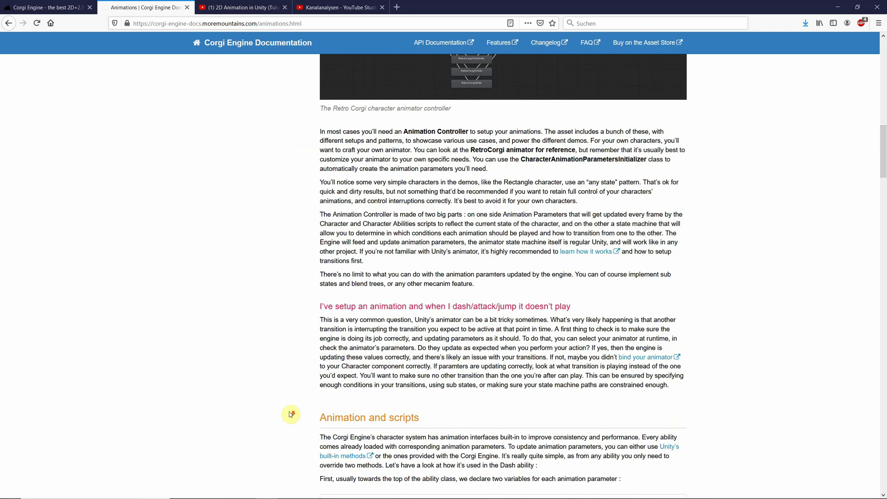
scroll(289, 414, "down", 3)
scroll(313, 396, "up", 4)
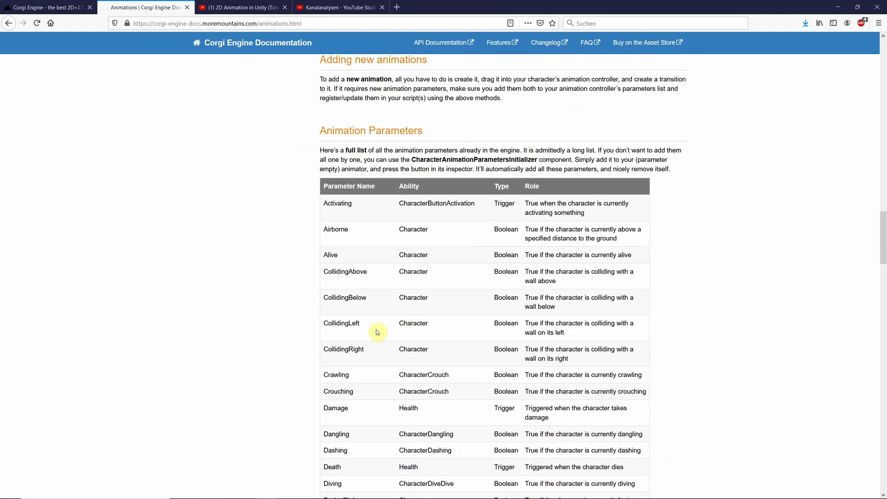
scroll(369, 351, "down", 11)
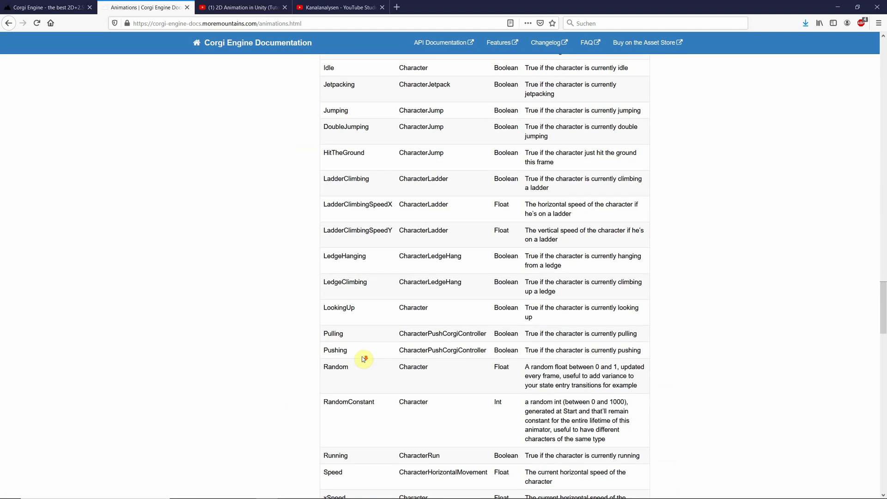
scroll(363, 358, "down", 9)
scroll(362, 361, "up", 3)
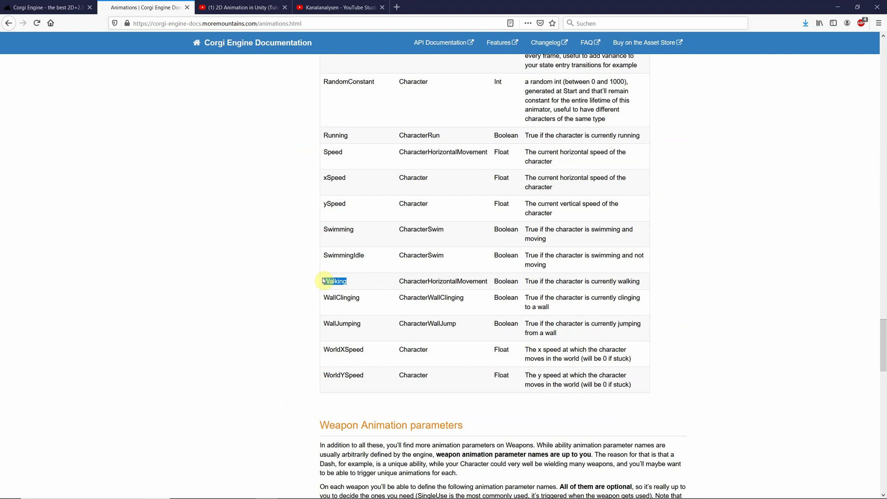
scroll(378, 281, "up", 4)
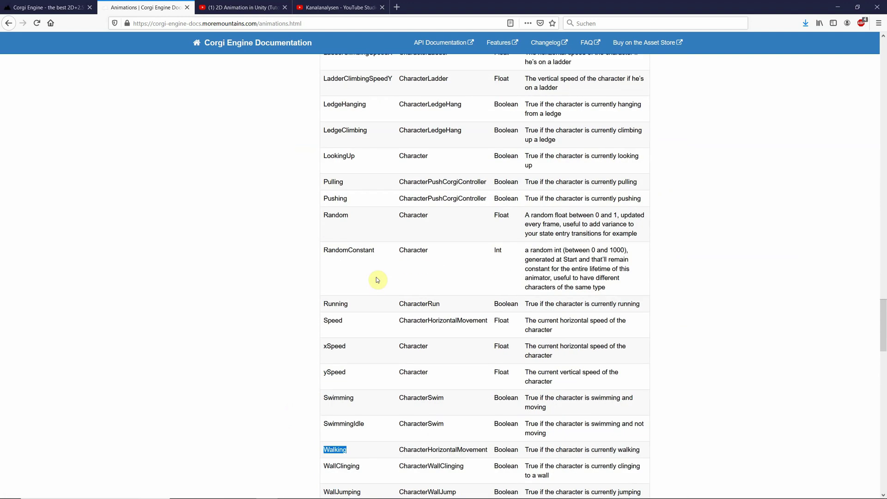
scroll(378, 280, "up", 7)
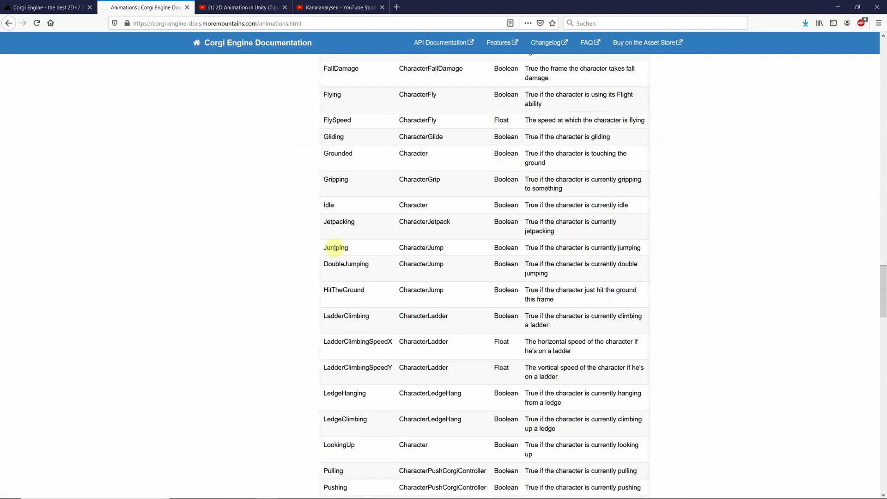
scroll(334, 248, "down", 1)
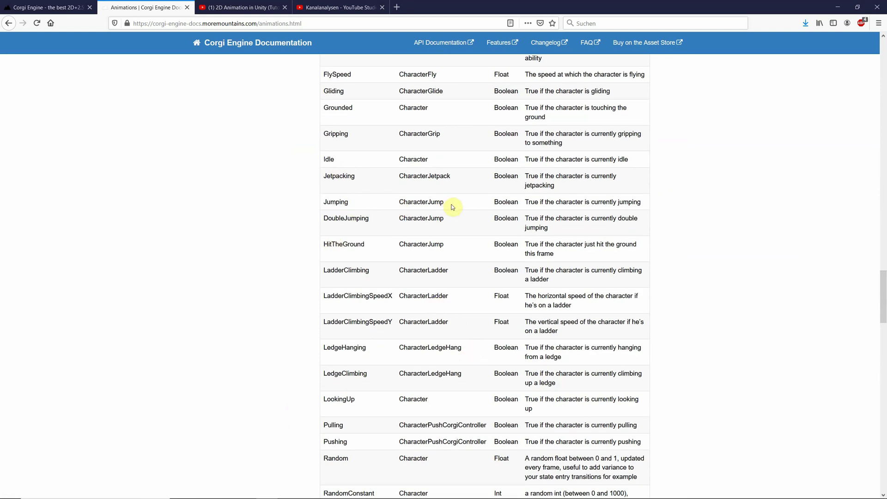
scroll(410, 375, "down", 7)
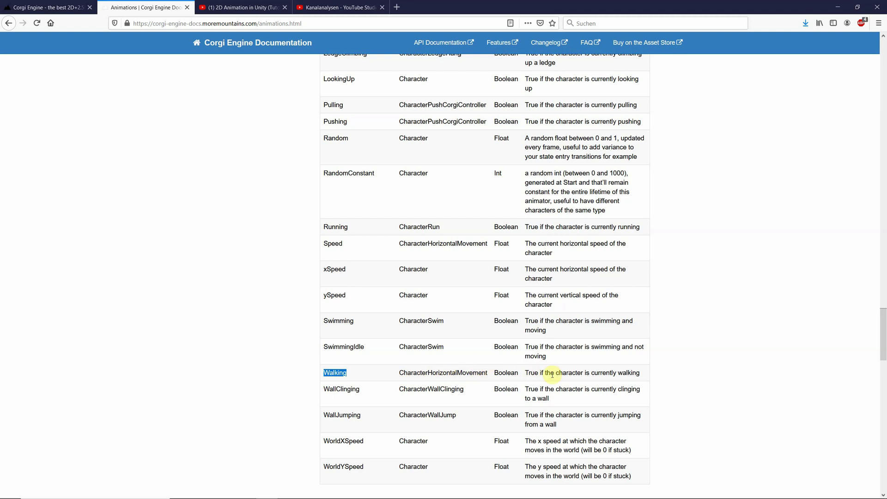
key("alt+Tab")
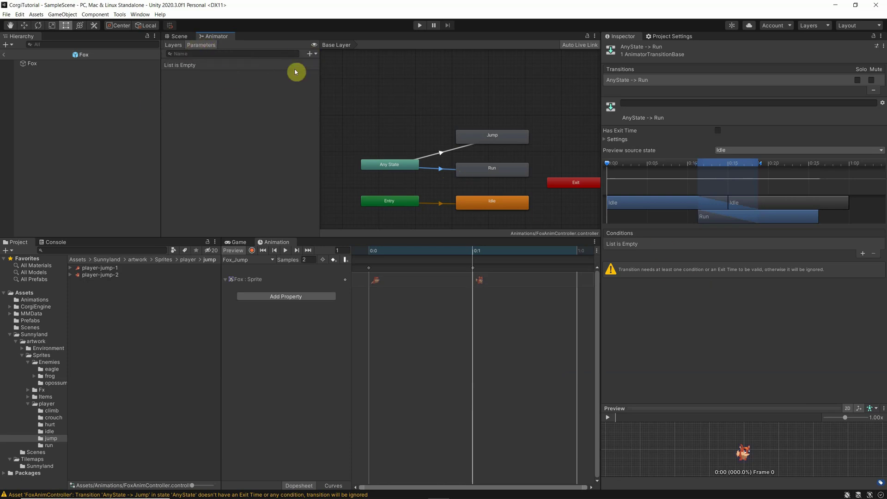
Add two Bool parameters, Walking and Jumping, to the Animator's Parameters list.
left_click(310, 55)
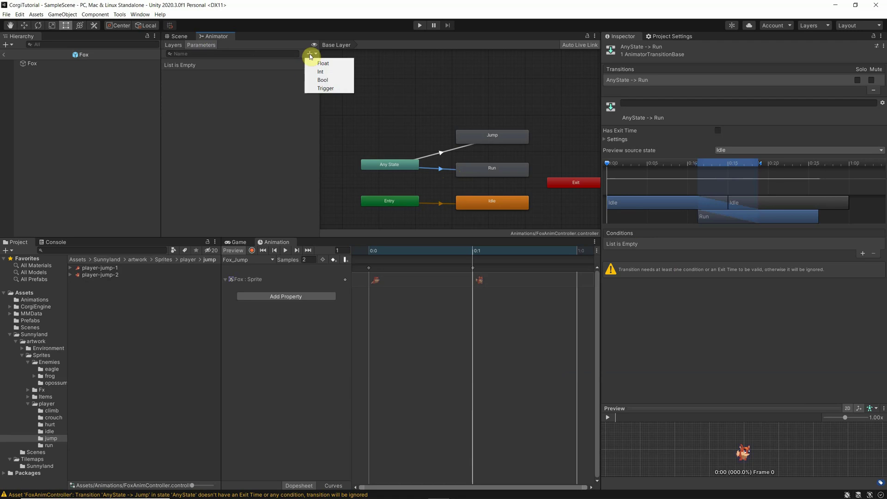
left_click(323, 80)
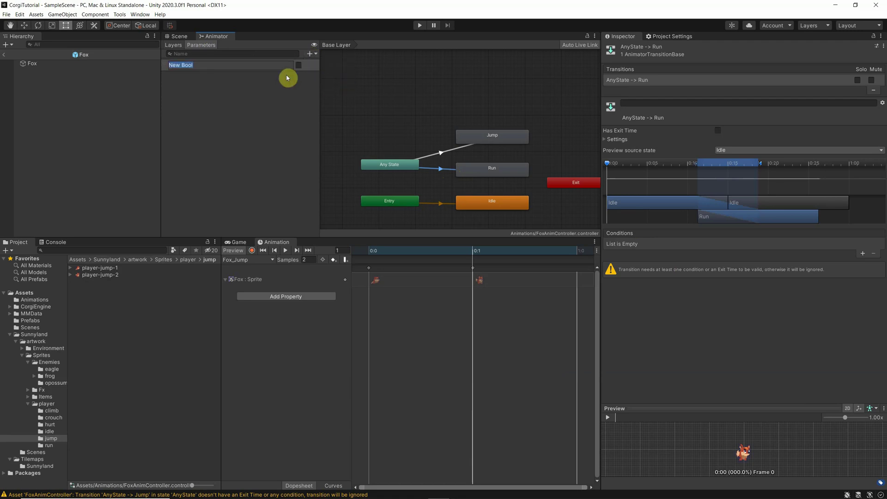
type("Walking")
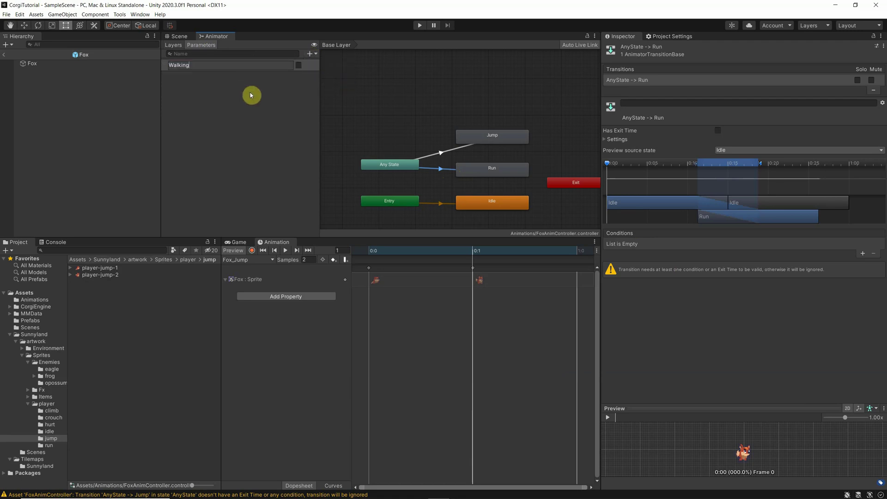
left_click(311, 64)
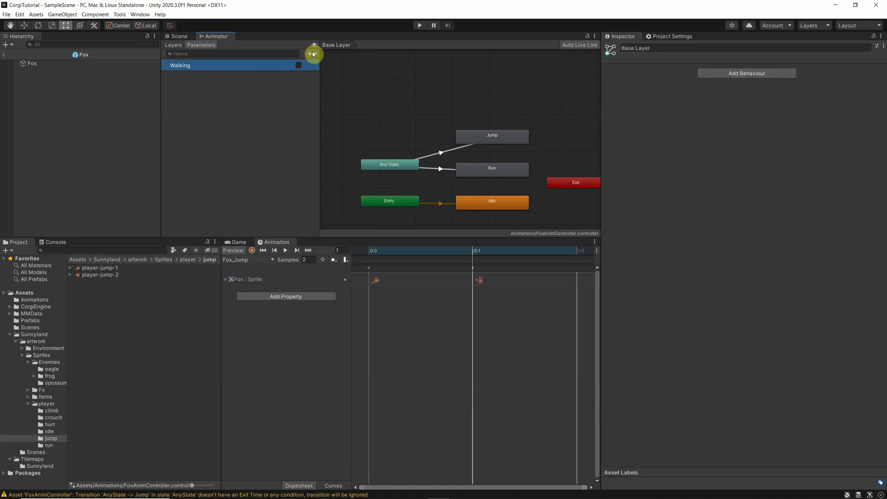
left_click(310, 54)
left_click(325, 83)
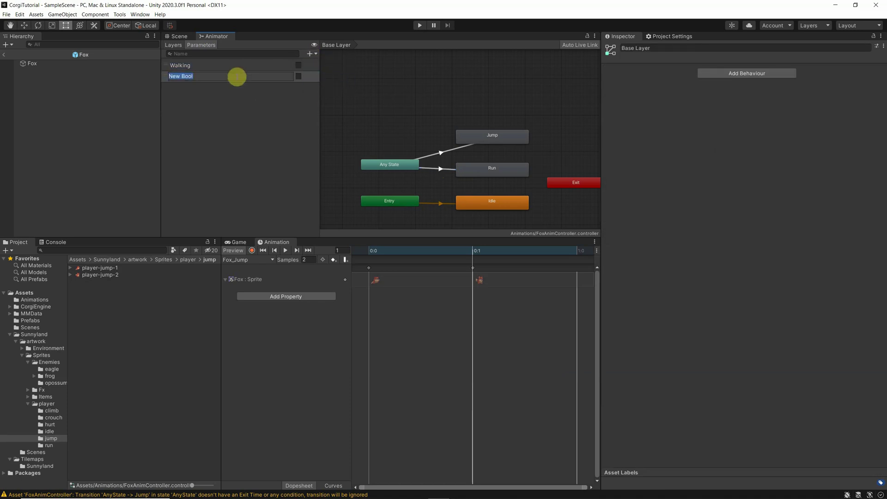
type("Jumping")
key("Return")
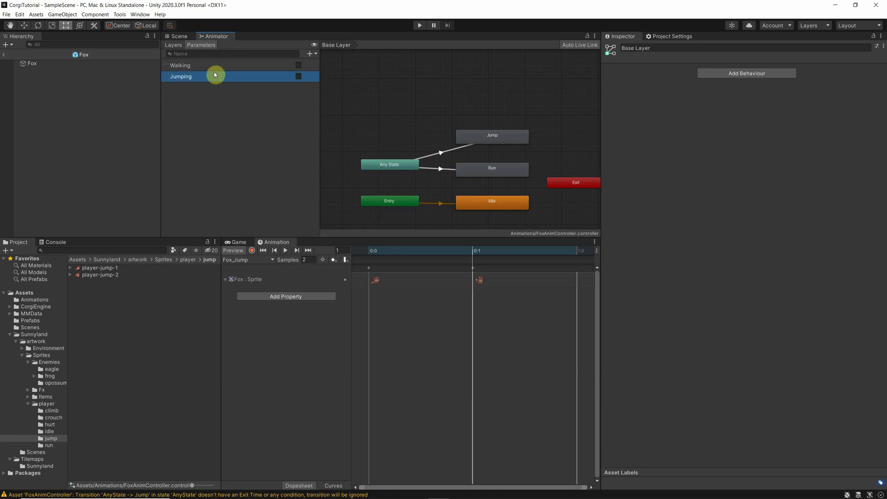
left_click(195, 65)
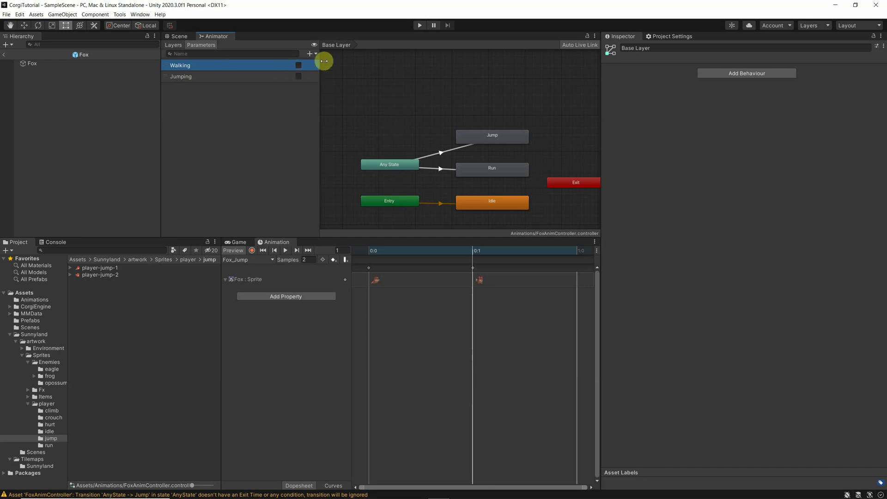
Give Any State→Run a Walking true condition and Any State→Jump a Jumping true condition.
left_click(434, 171)
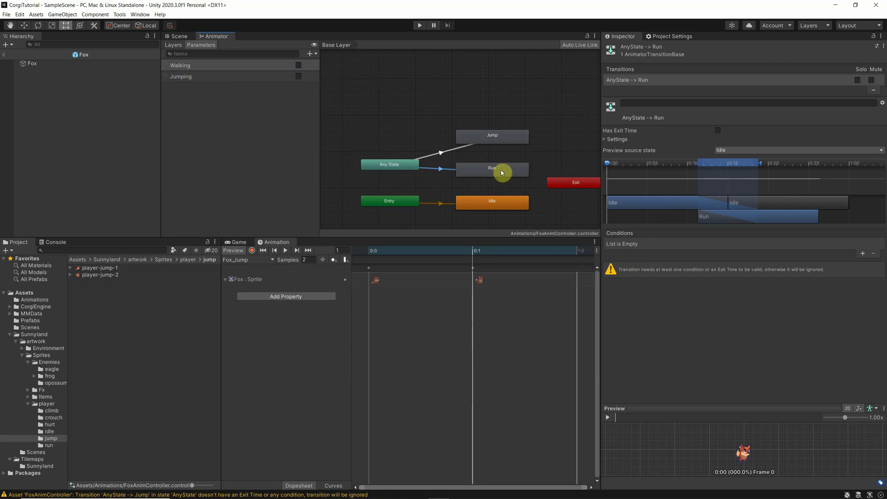
left_click(863, 254)
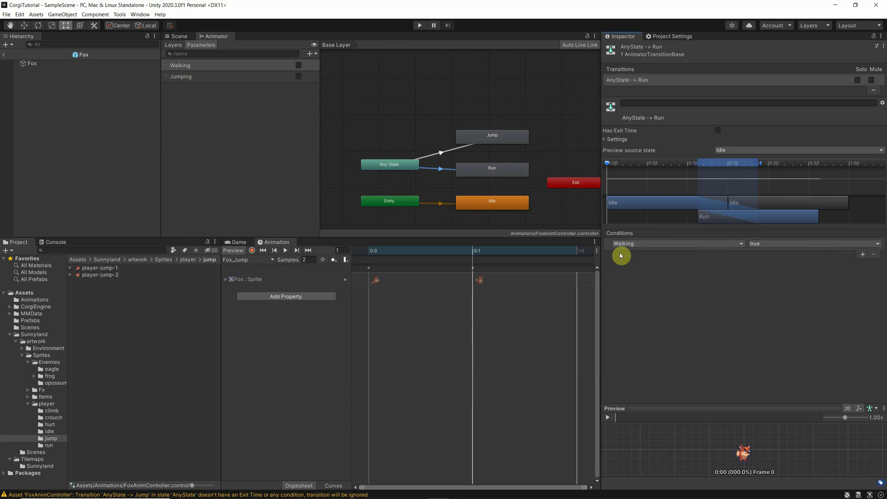
left_click(461, 148)
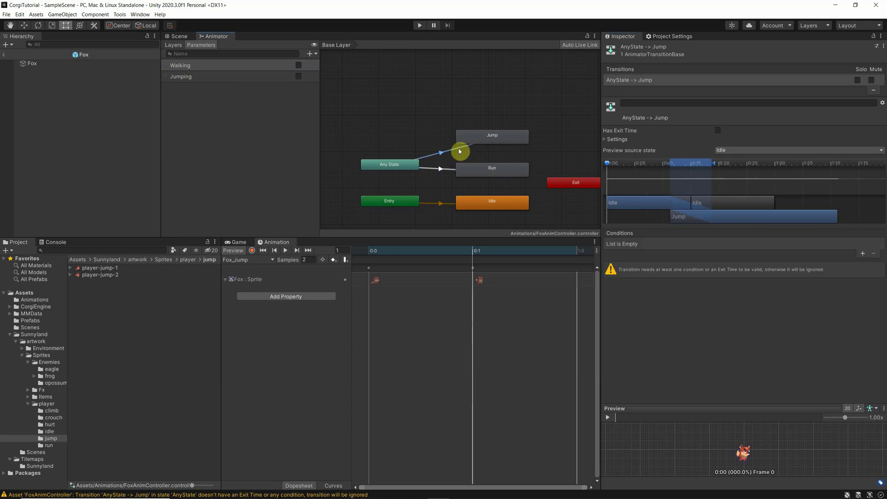
left_click(862, 255)
left_click(729, 244)
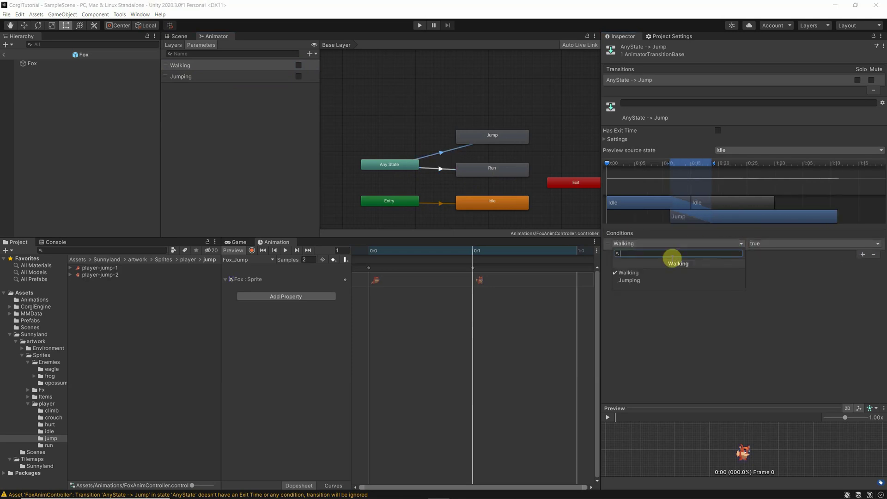
left_click(635, 281)
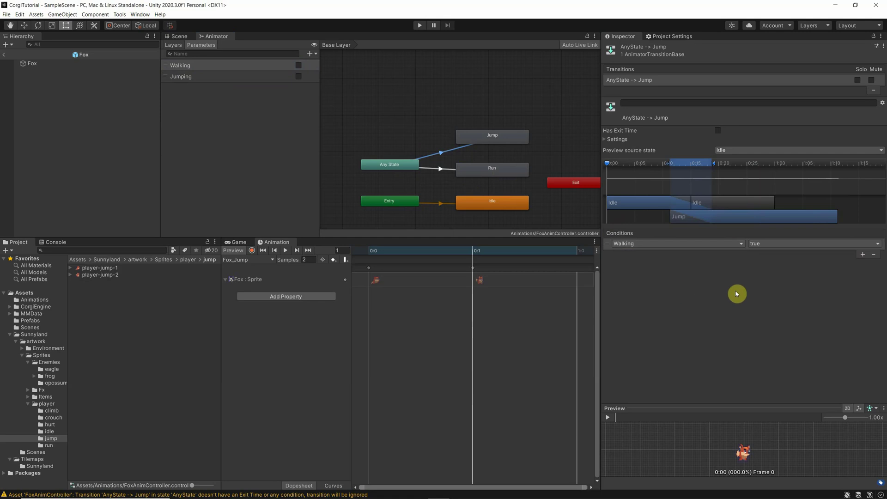
Create a new transition from Any State to the Idle state.
right_click(402, 166)
left_click(424, 171)
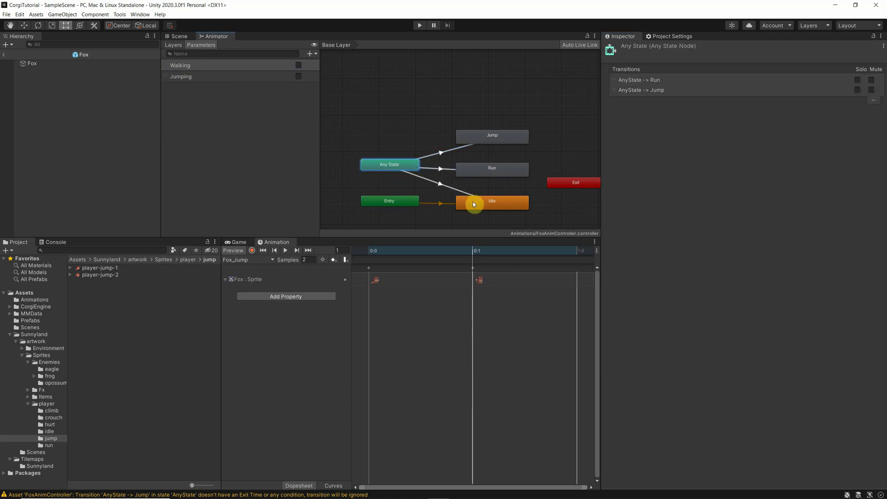
left_click(473, 201)
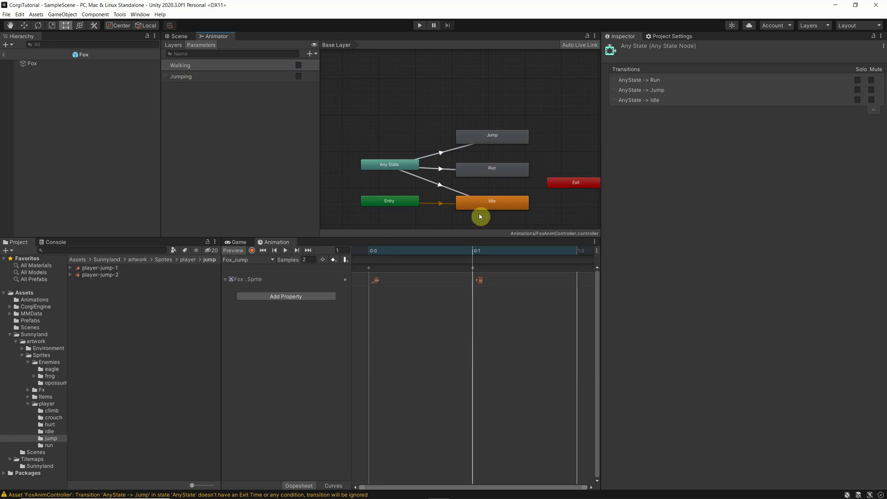
Switch to the Corgi Engine animation docs in Firefox and scroll up the page.
mouse_move(249, 486)
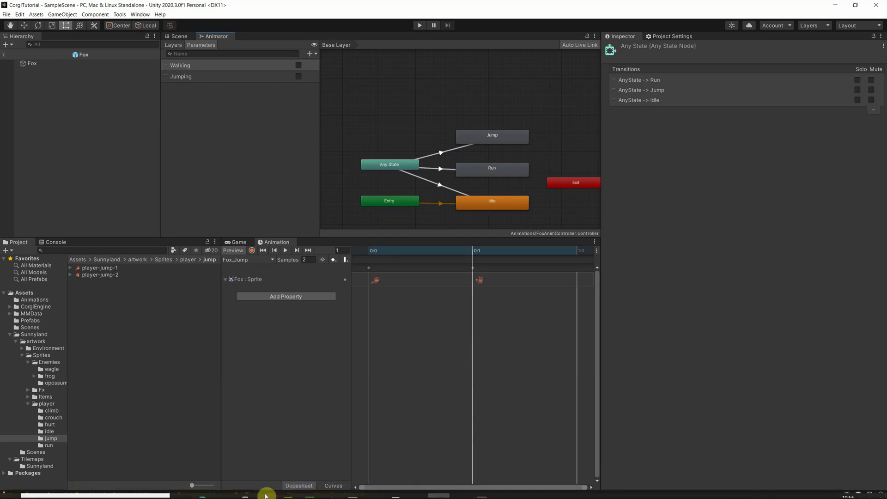
left_click(266, 493)
scroll(311, 226, "up", 7)
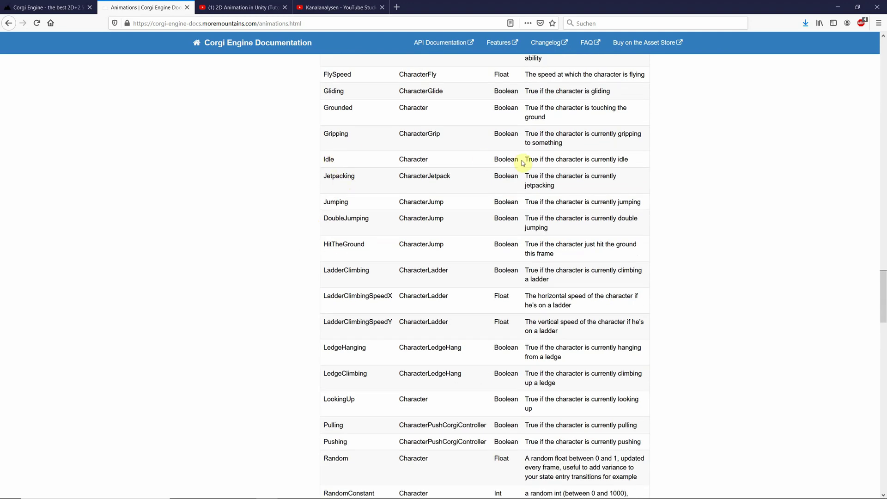
Back in Unity, add a Bool parameter named Idle.
key("alt+Tab")
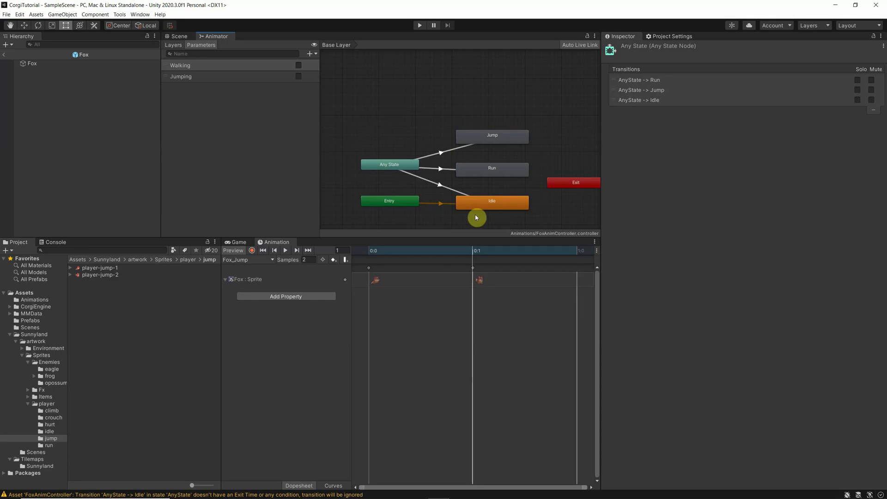
left_click(310, 53)
left_click(323, 80)
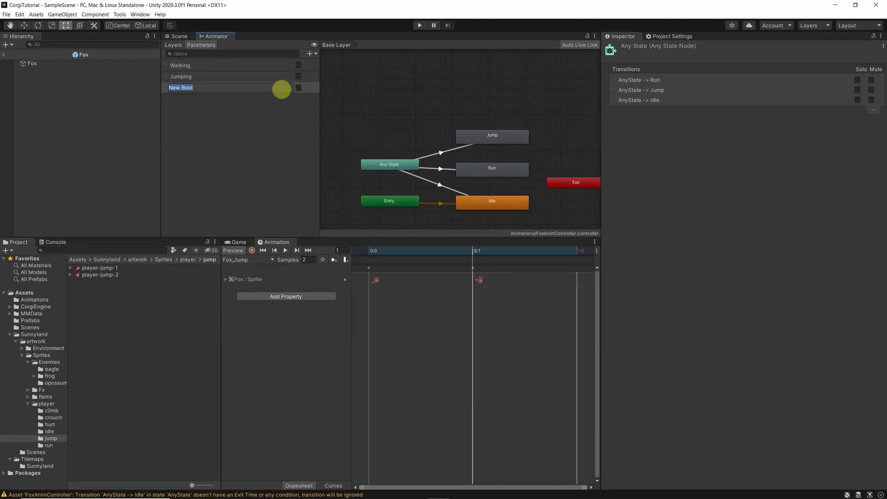
type("Idle")
left_click(283, 130)
Add an Idle true condition to the Any State→Idle transition, then deselect it.
left_click(454, 192)
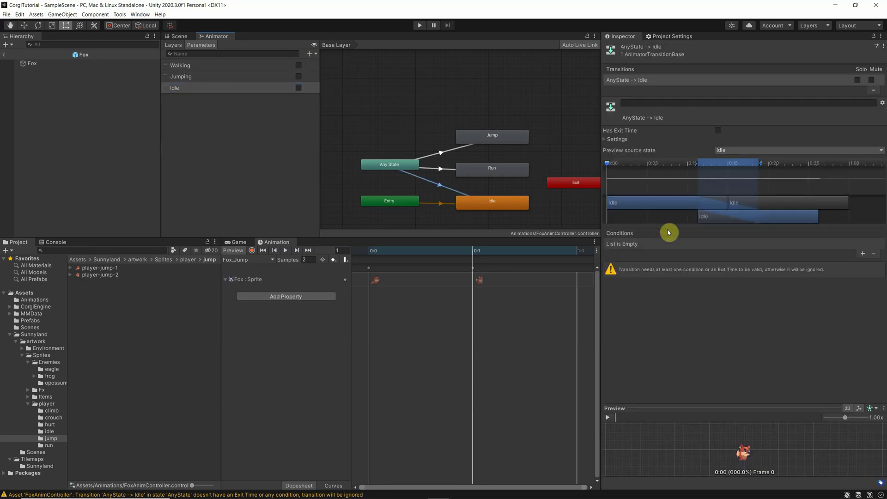
left_click(863, 254)
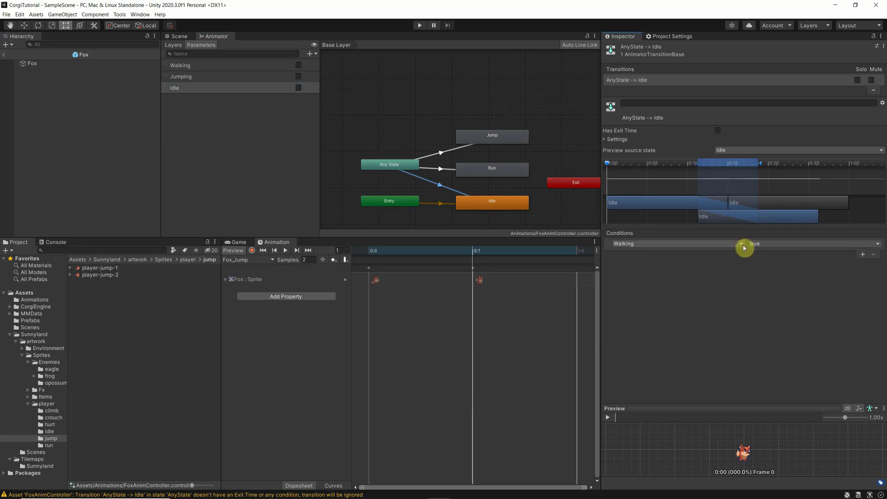
left_click(742, 245)
left_click(649, 287)
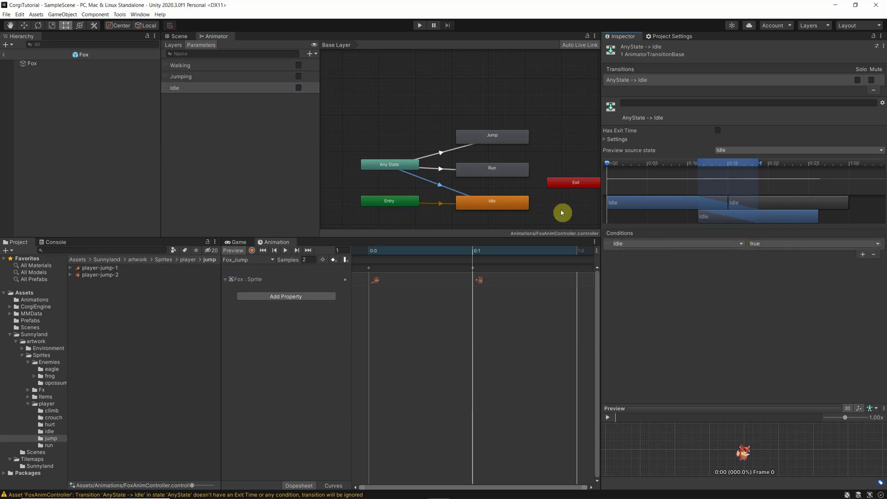
left_click(511, 115)
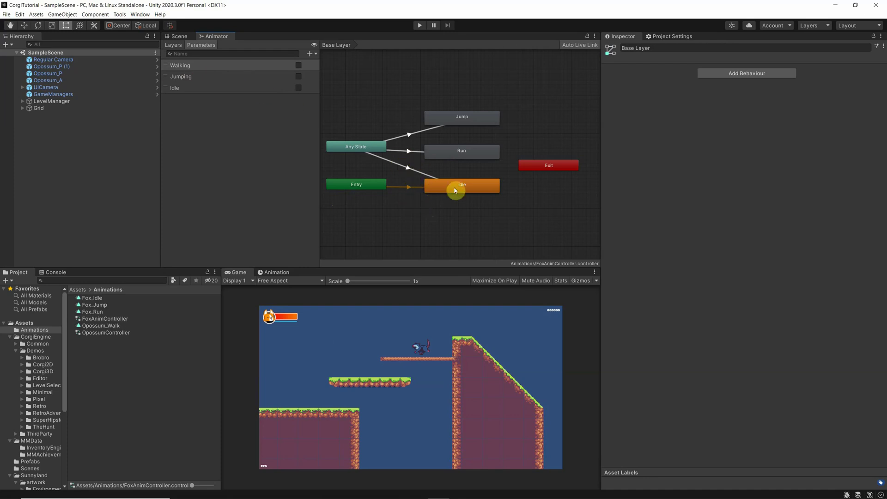
Review the Run and Jump states, then start Play mode.
left_click(455, 149)
left_click(459, 119)
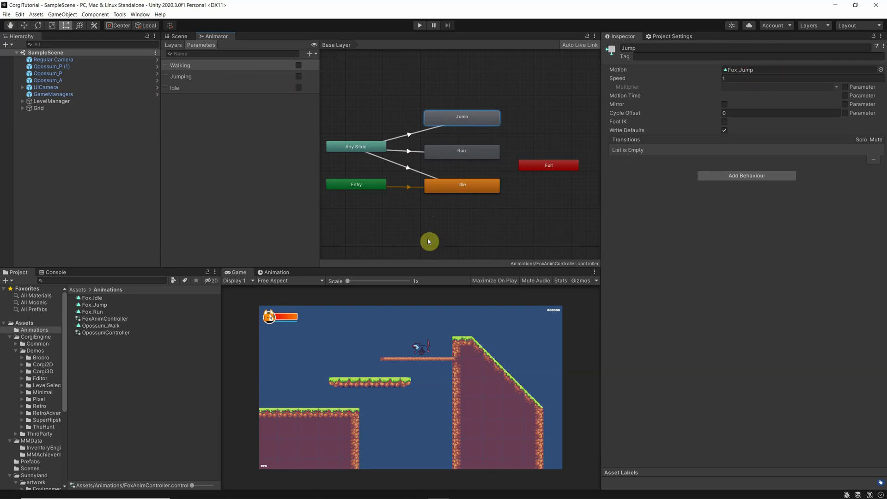
left_click(420, 26)
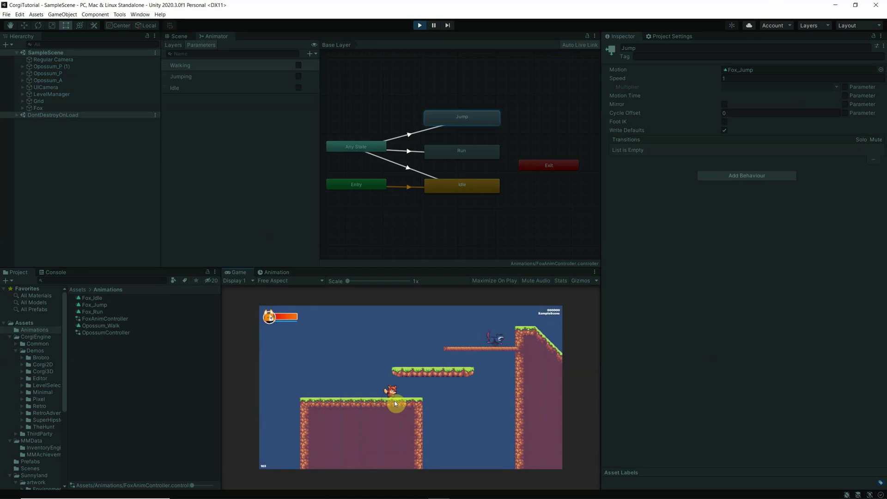
Test the fox by running left and right and jumping four times, then stop Play mode.
key("Left")
key("Right")
key("space")
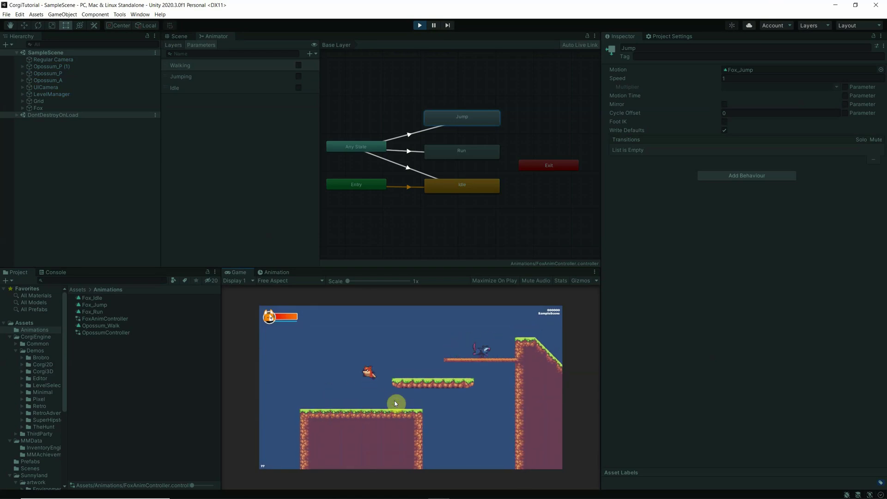
key("space")
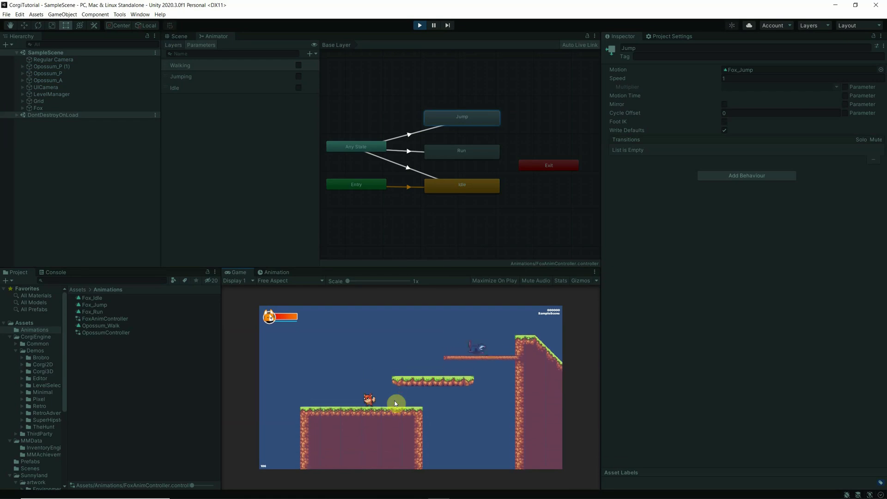
key("space")
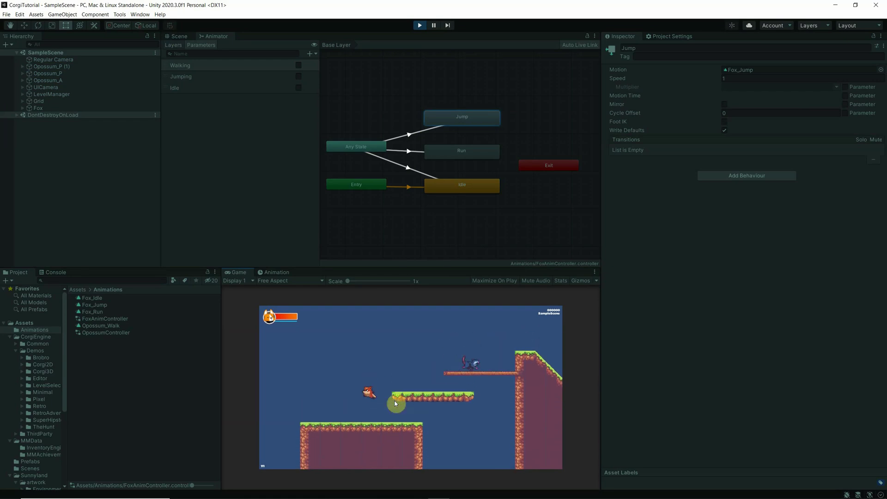
key("space")
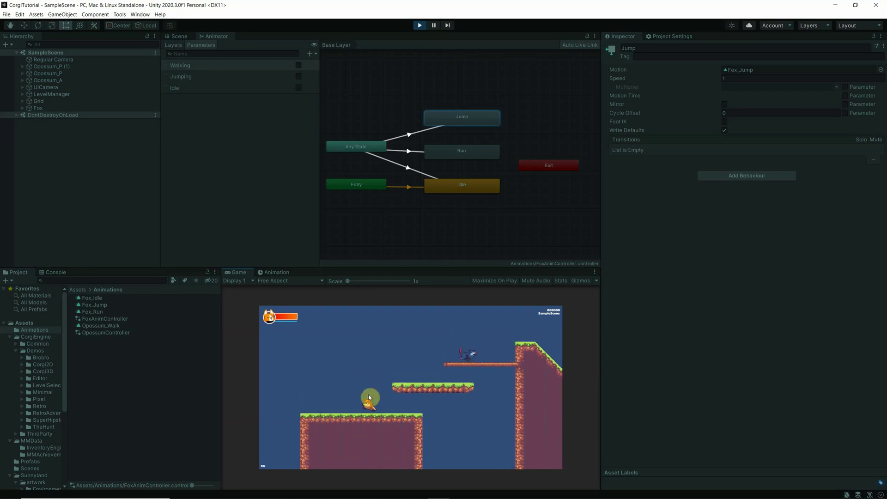
key("Left")
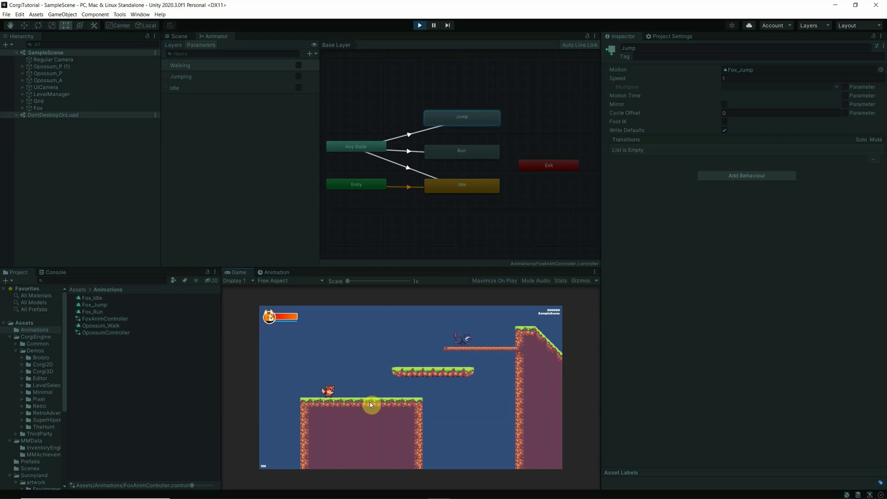
key("Right")
key("Left")
left_click(420, 26)
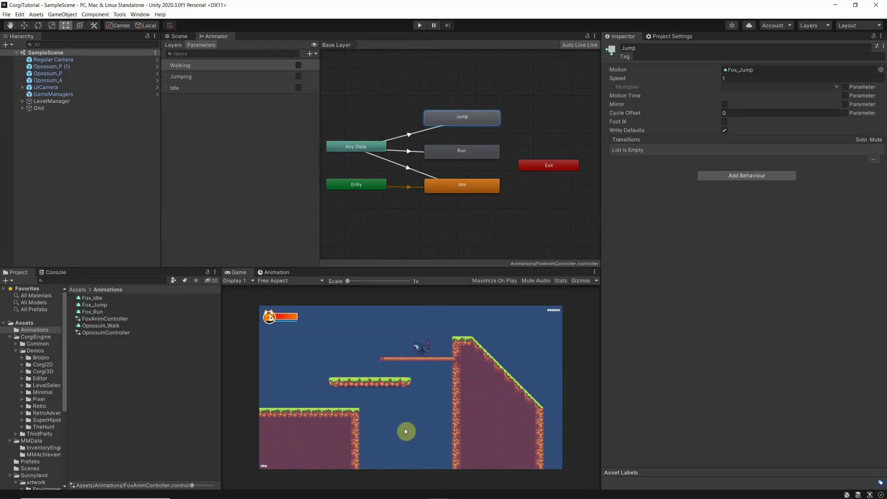
Give Any State→Idle 0 duration, Next State interruption source, and no transition to self.
left_click(401, 167)
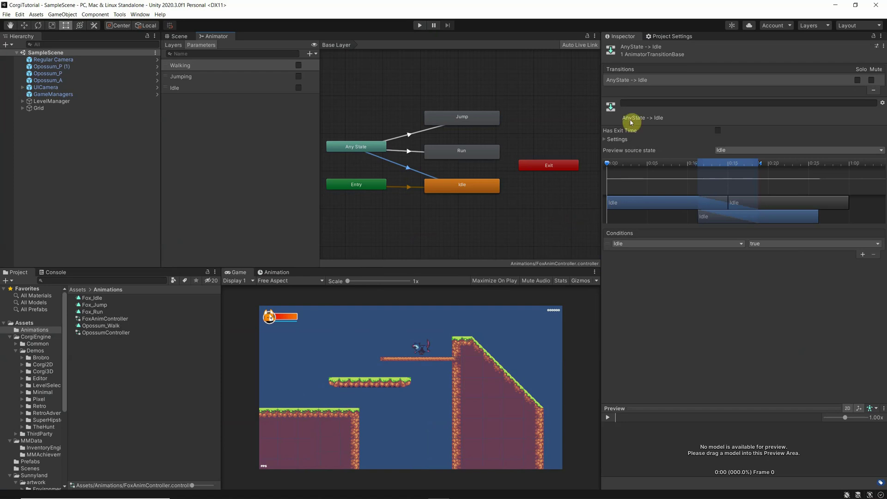
left_click(606, 140)
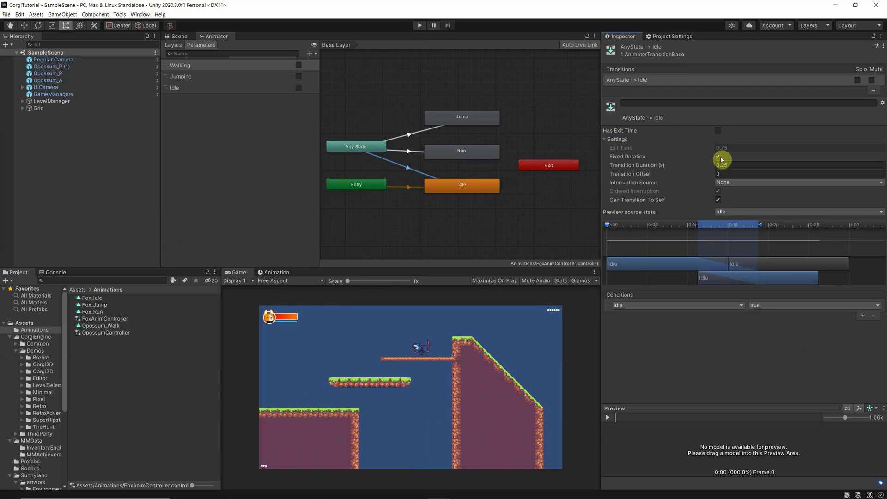
type("0")
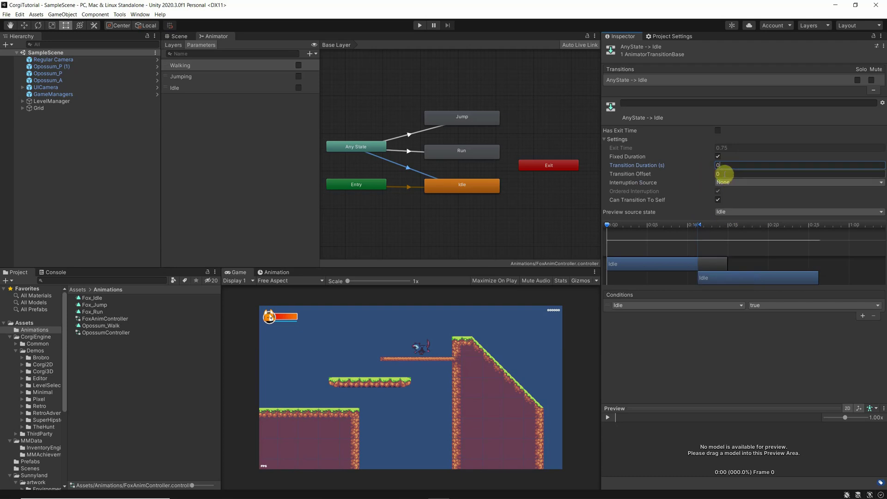
left_click(724, 184)
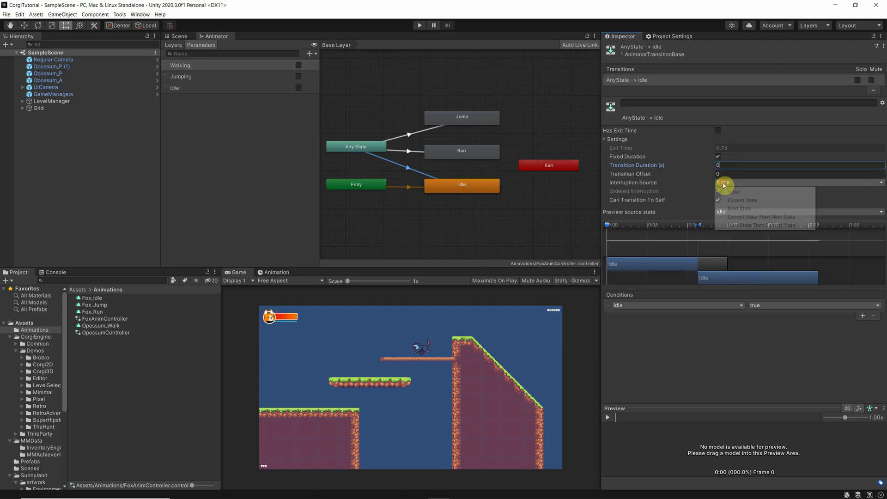
left_click(739, 208)
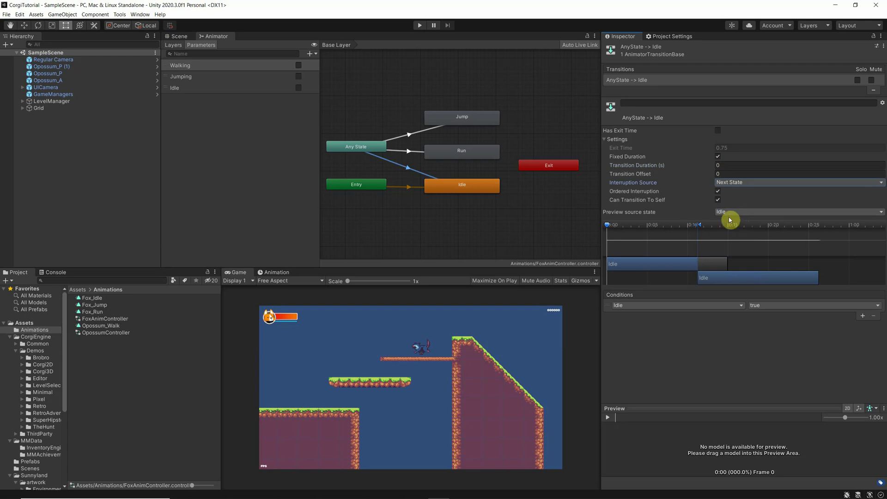
left_click(719, 200)
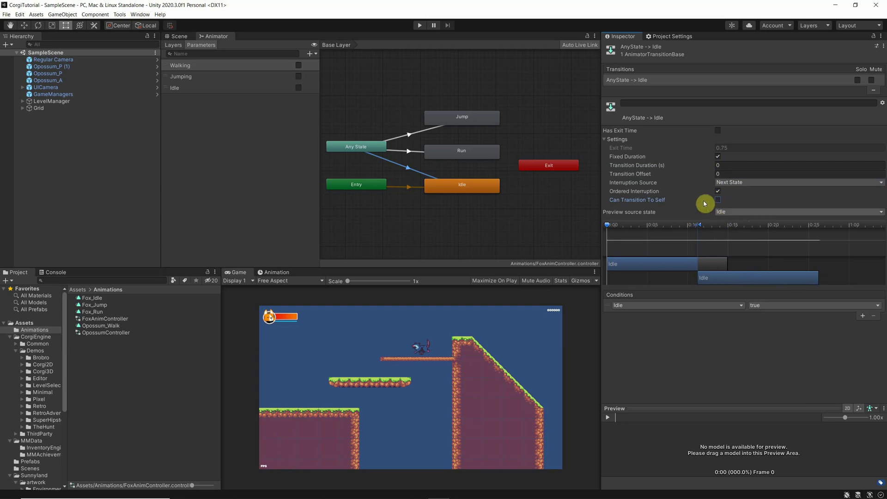
Set Any State→Run transition duration to 0 with Next State interruption source.
left_click(420, 153)
left_click(728, 165)
type("0")
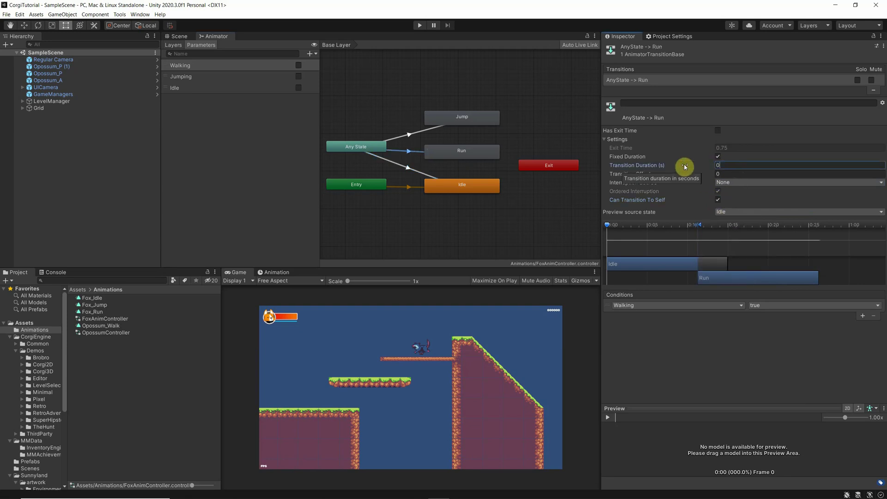
left_click(729, 183)
left_click(740, 208)
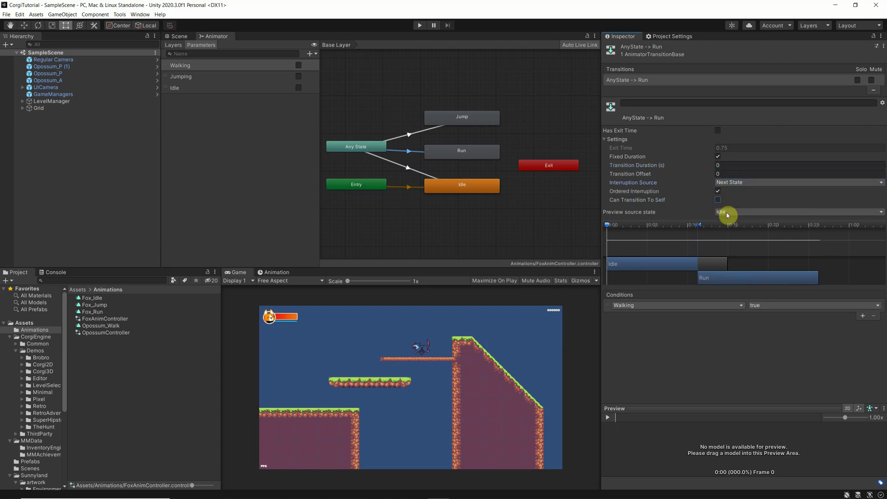
Set Any State→Jump duration to 0 and disable Can Transition To Self.
left_click(429, 131)
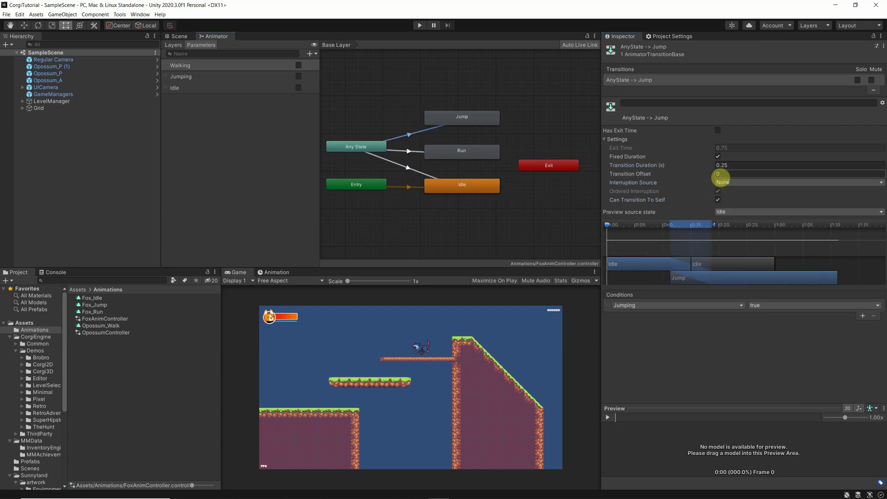
left_click(727, 165)
type("0")
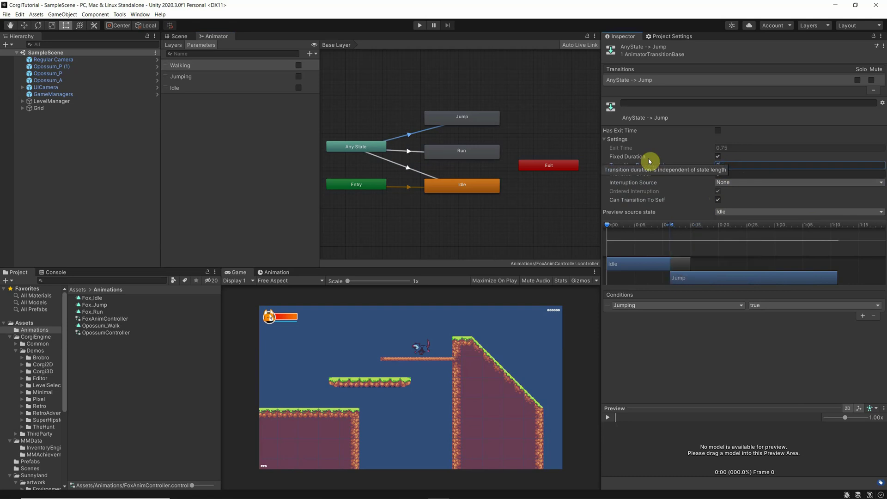
left_click(718, 200)
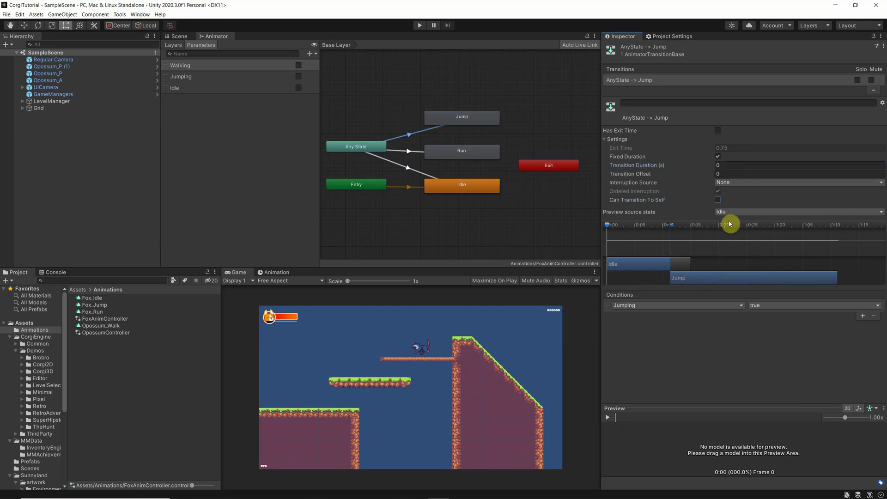
left_click(411, 152)
left_click(422, 169)
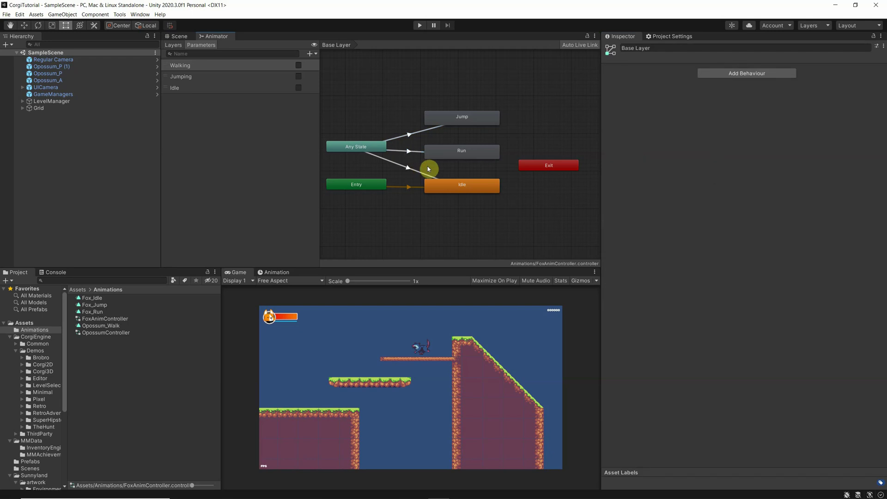
left_click(424, 176)
left_click(420, 25)
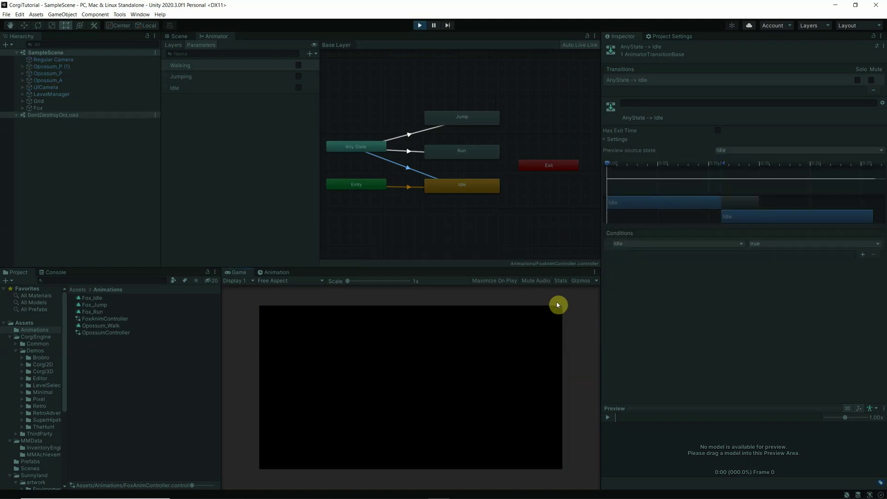
key("Left")
key("space")
key("space")
key("Right")
key("space")
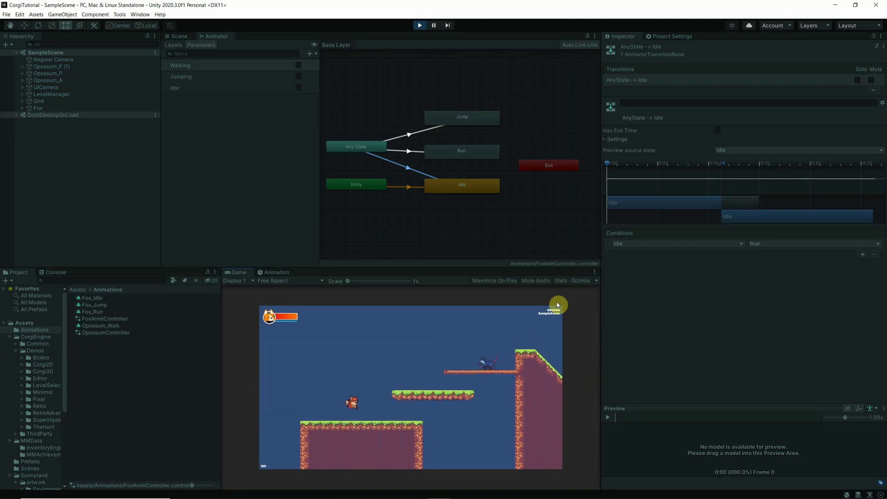
key("Right")
key("space")
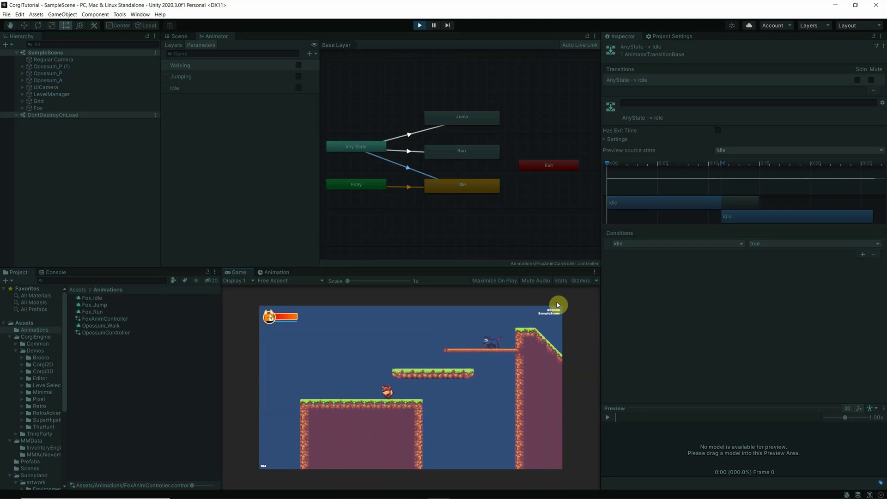
key("Right")
key("space")
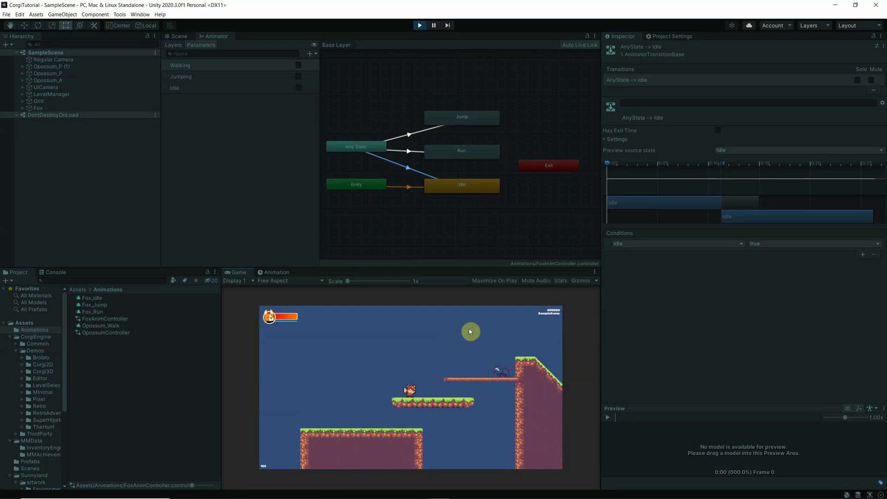
left_click(419, 26)
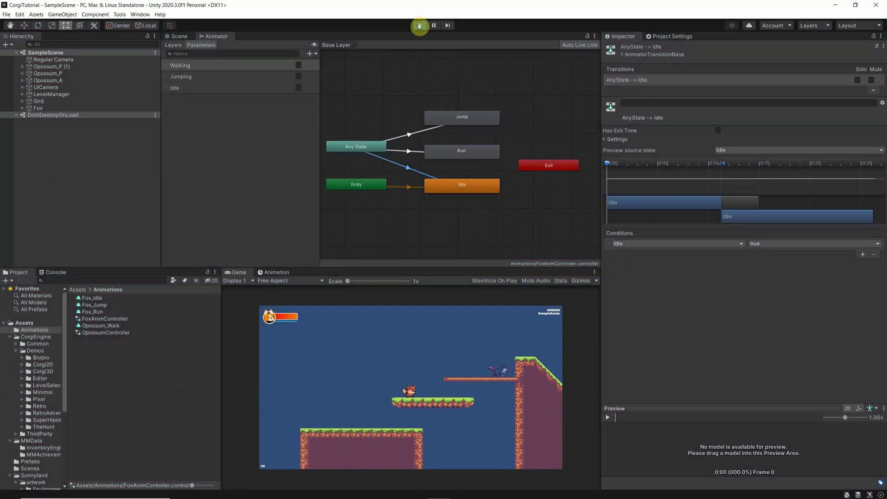
Clear the transition selection in the Animator graph.
left_click(504, 225)
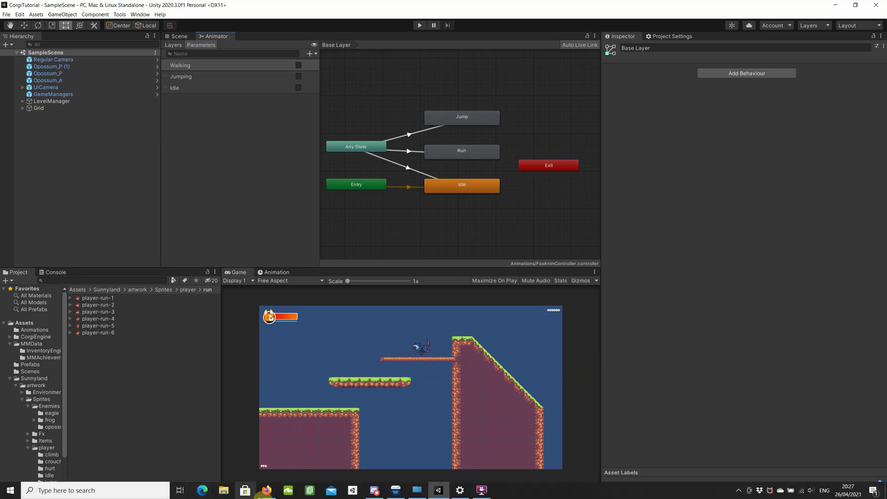
Return to the Corgi Engine Animations page in Firefox and scroll through its parameter table.
left_click(266, 490)
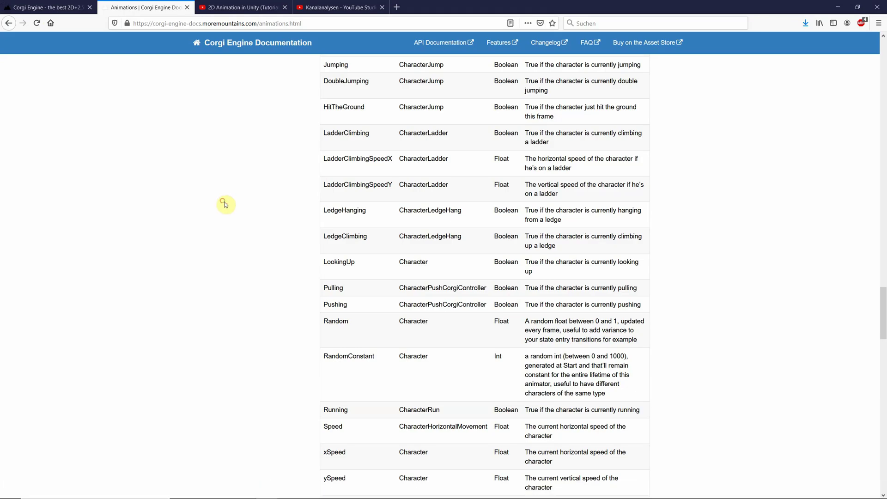
scroll(252, 234, "up", 5)
scroll(252, 235, "up", 12)
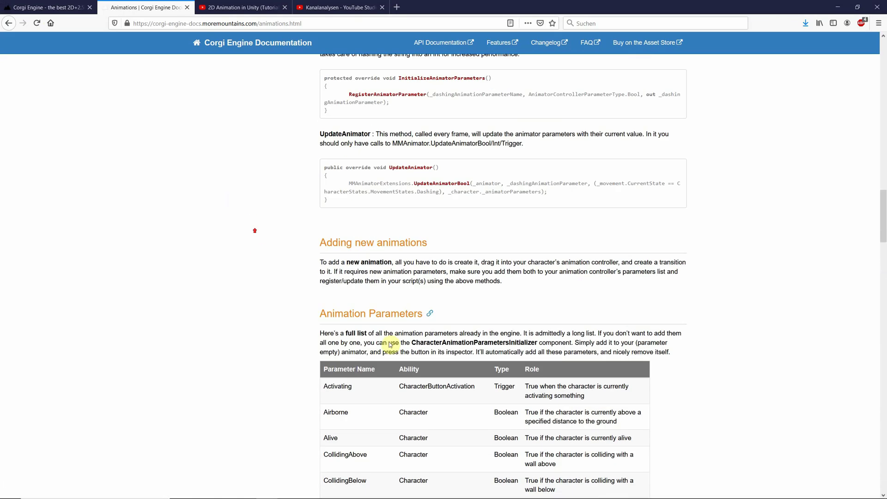
scroll(342, 313, "down", 8)
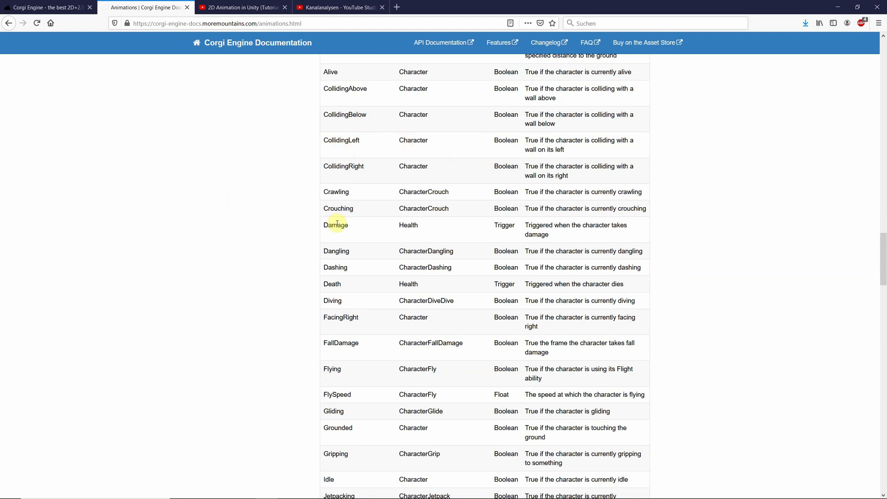
scroll(389, 229, "down", 3)
scroll(389, 230, "down", 9)
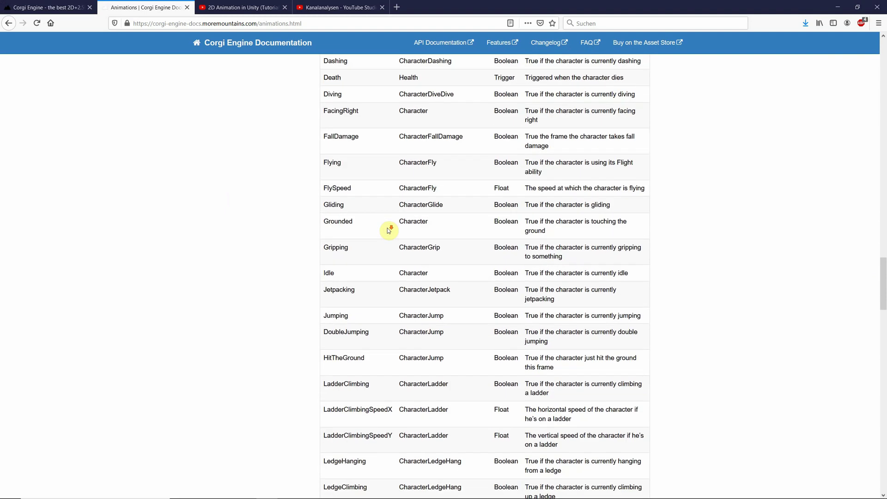
scroll(388, 230, "down", 10)
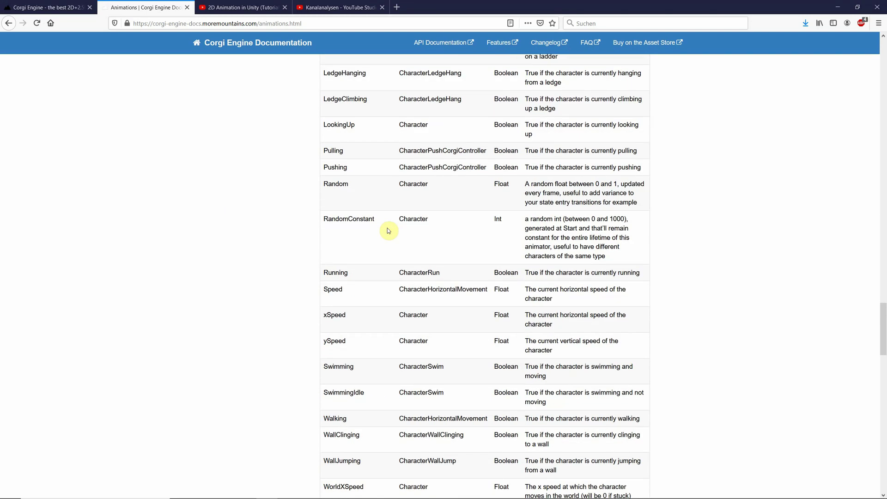